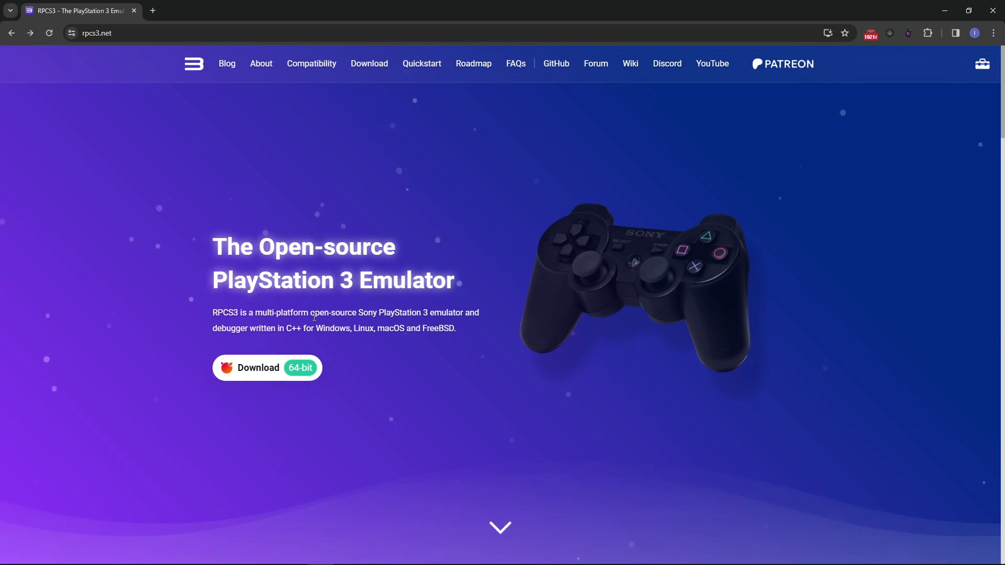
Go to the RPCS3 download page on rpcs3.net to find the Windows build
click(279, 373)
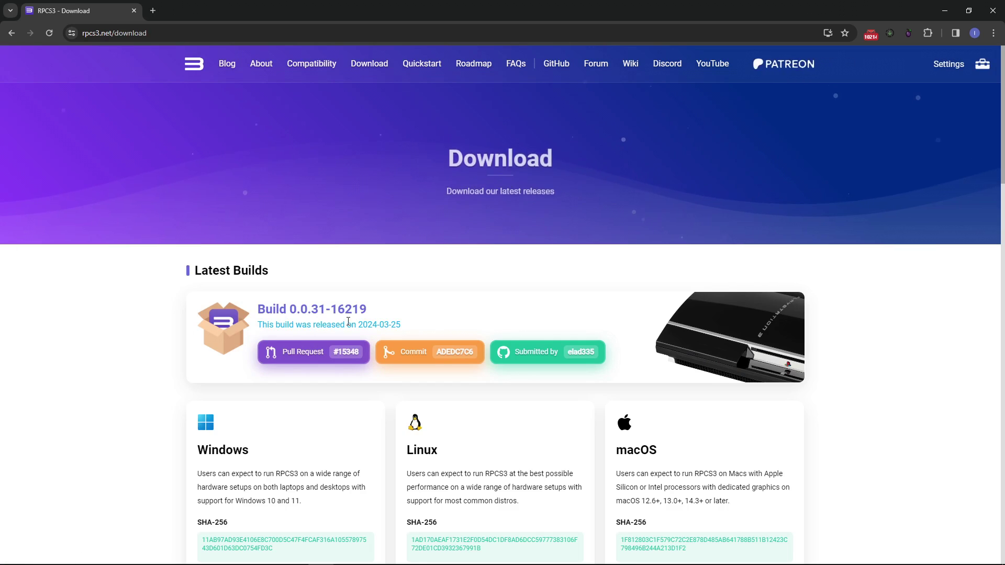
scroll(348, 321, down, 2)
scroll(348, 322, down, 1)
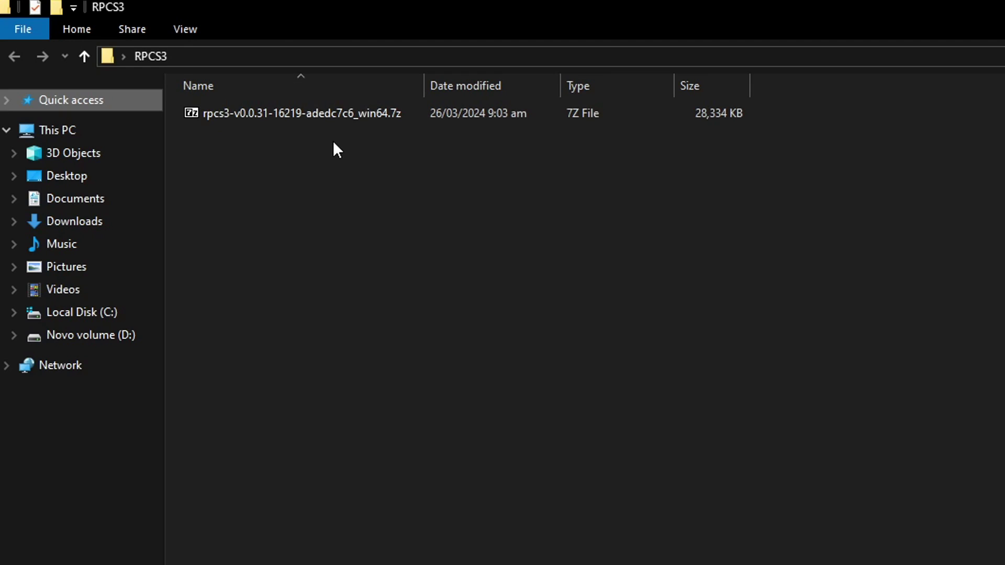
Extract the RPCS3 .7z archive into the current folder with 7-Zip
click(316, 114)
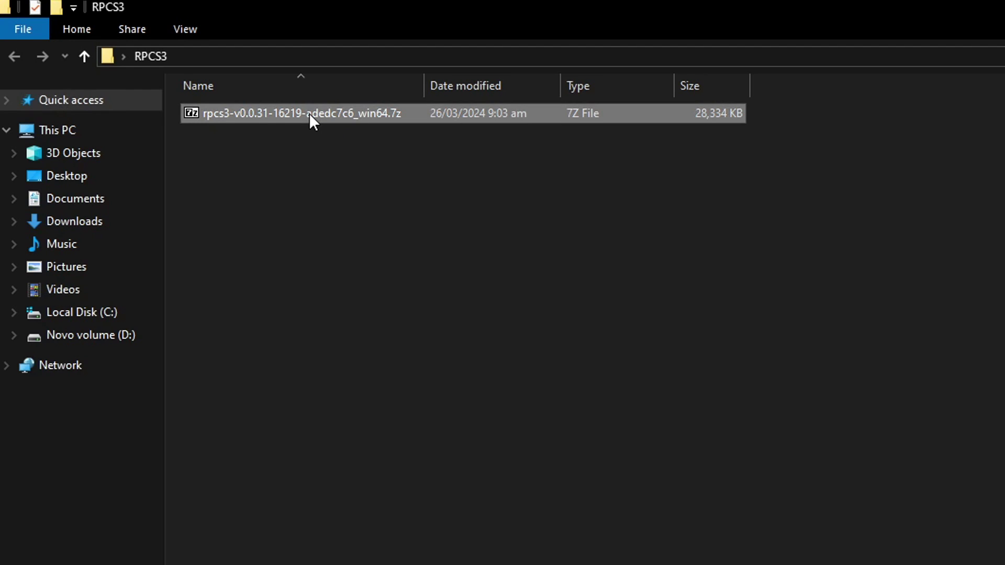
right_click(309, 113)
mouse_move(355, 149)
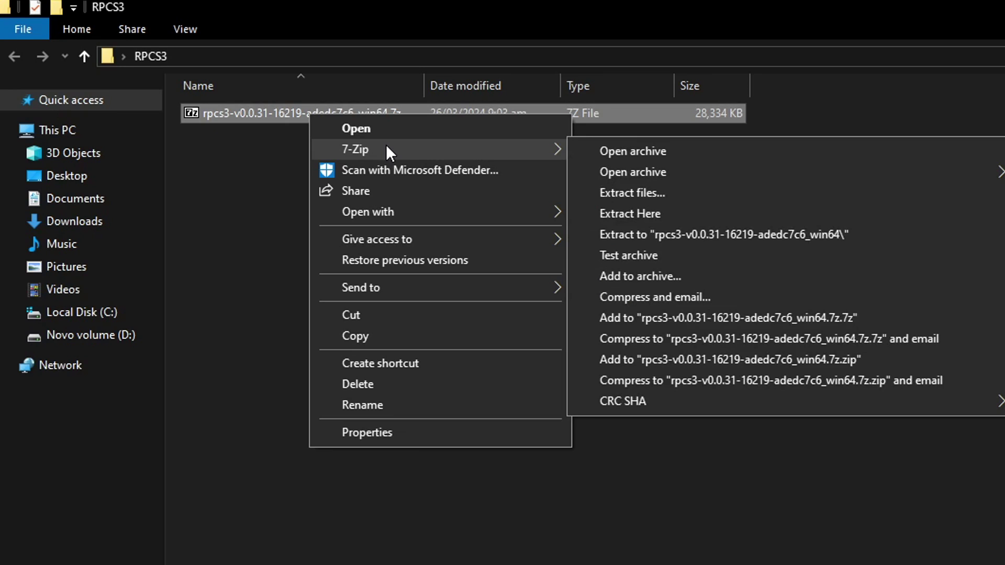
click(632, 216)
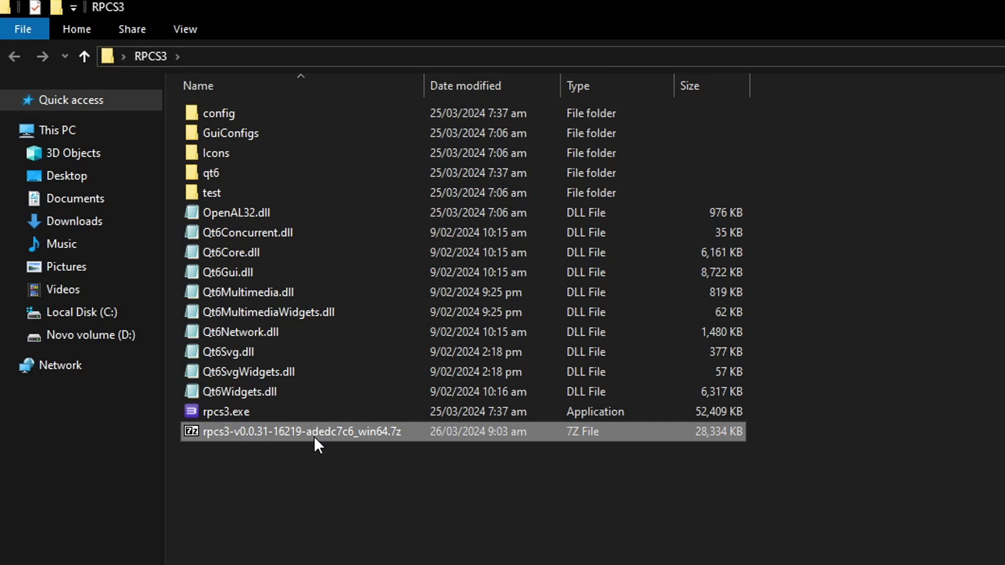
Permanently delete the .7z archive and select rpcs3.exe
key(shift+Delete)
key(Return)
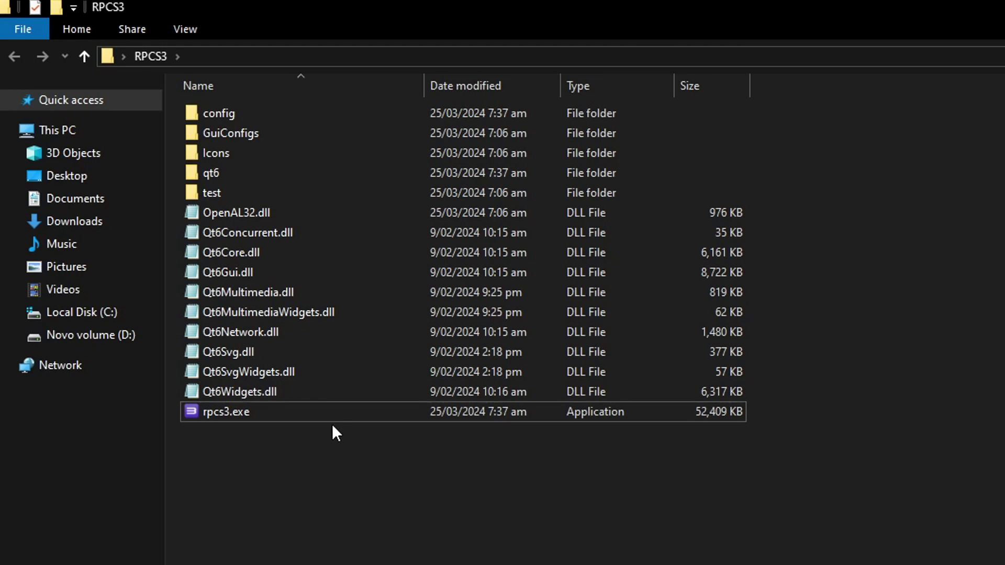
click(224, 411)
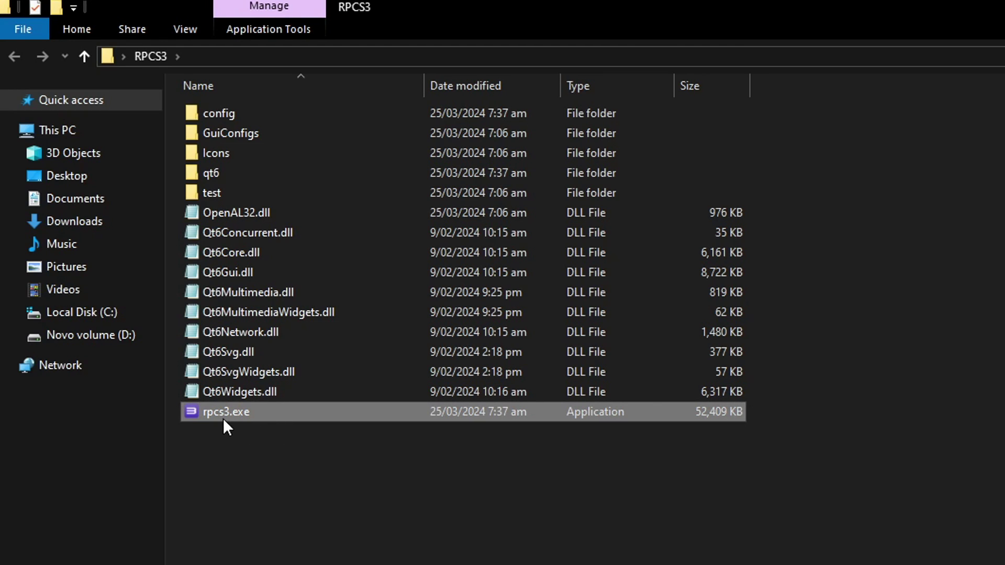
Launch rpcs3.exe, dismiss the welcome screen with dark theme off and Quickstart acknowledged, then maximize
double_click(242, 413)
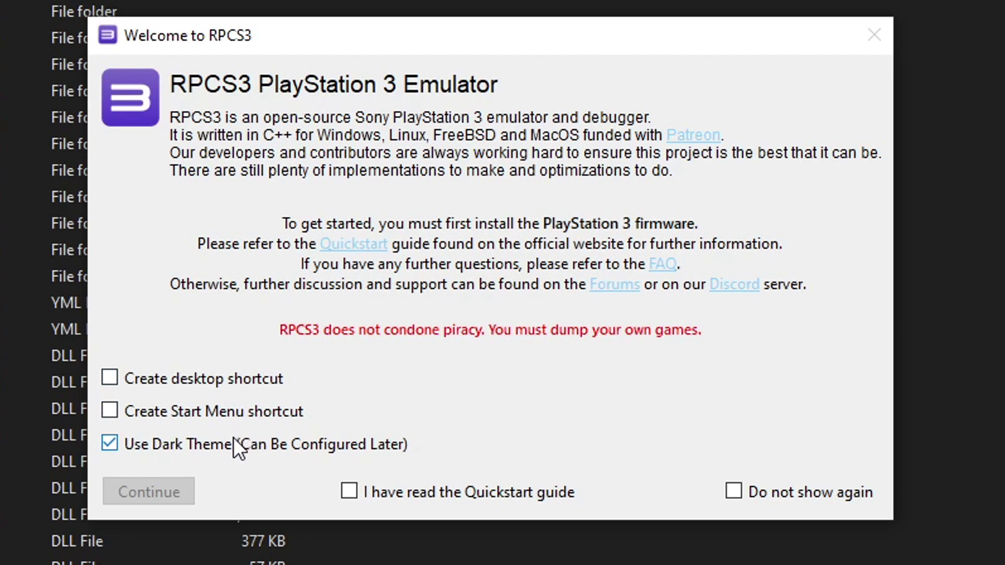
click(190, 448)
click(350, 492)
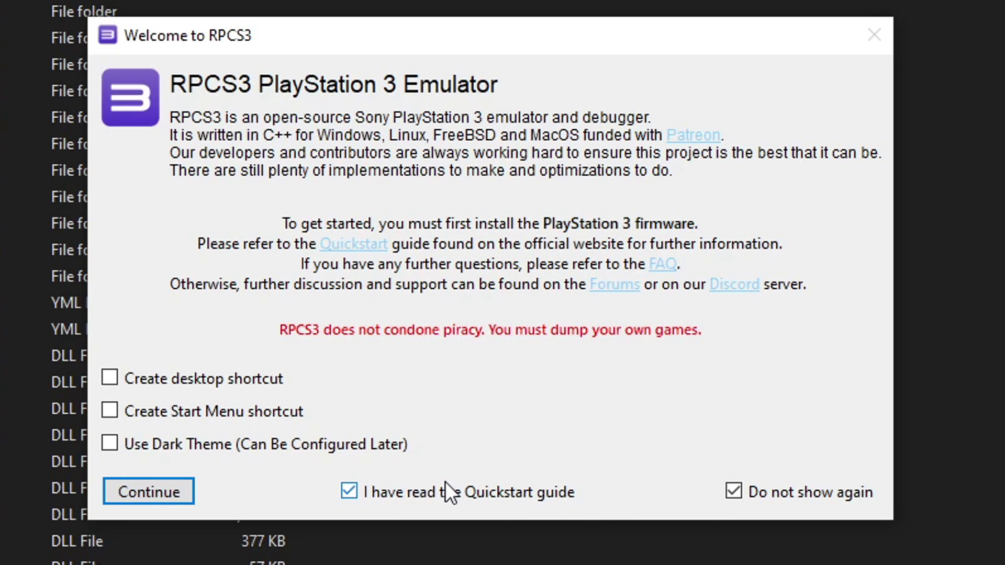
click(169, 497)
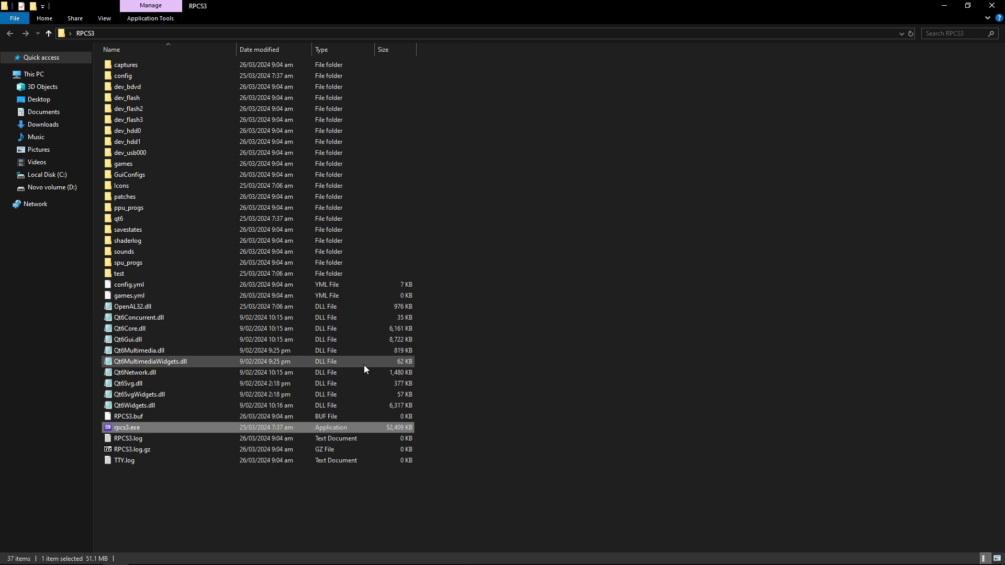
click(817, 77)
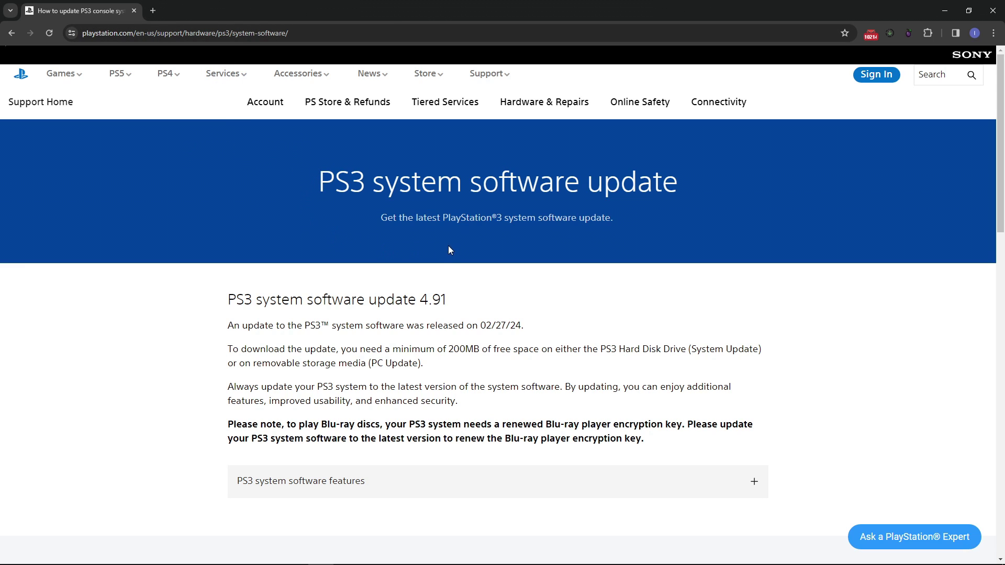
scroll(448, 250, down, 3)
scroll(448, 250, down, 2)
scroll(448, 250, down, 1)
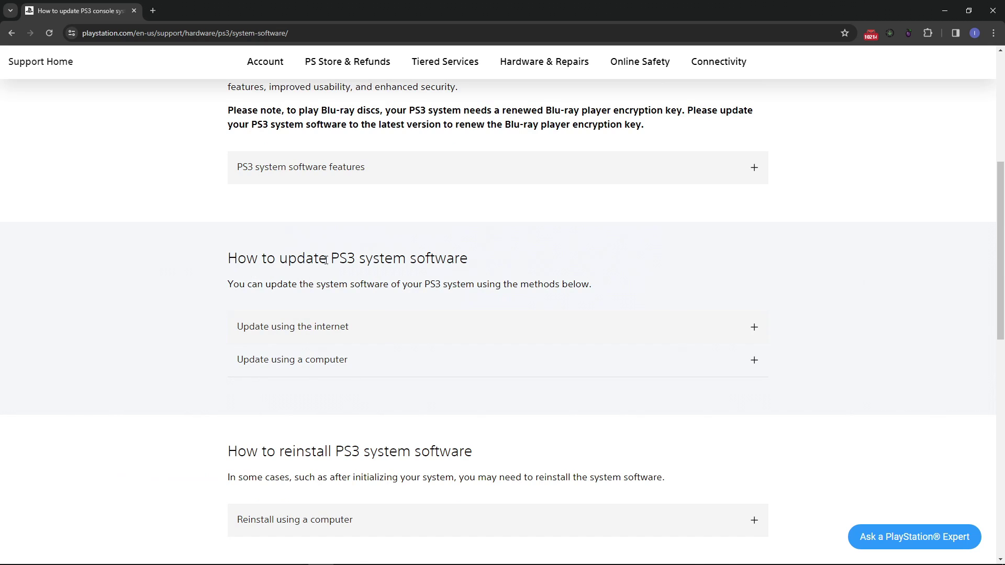
Copy the Download PS3 Update link from the 'Update using a computer' section
click(310, 368)
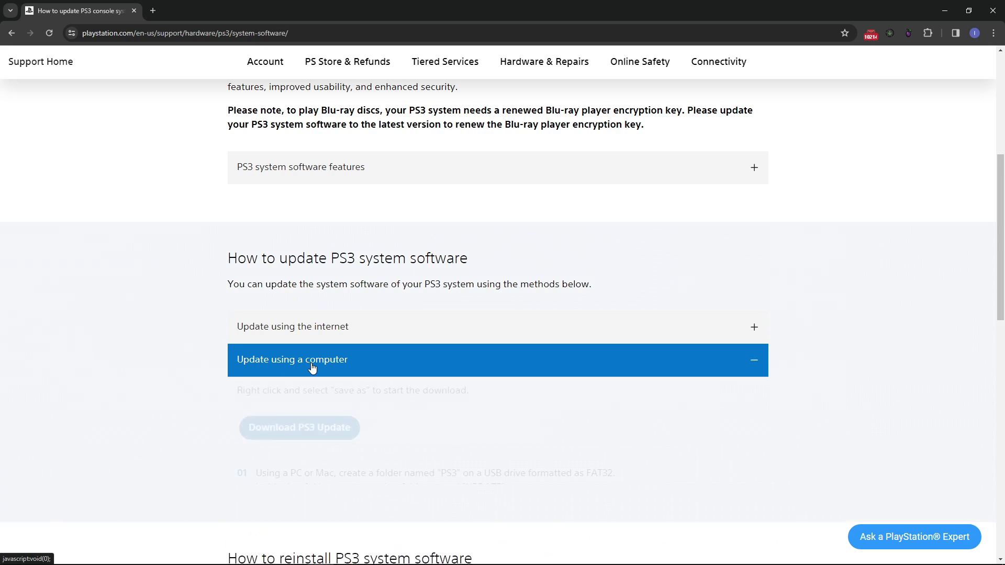
scroll(392, 359, down, 2)
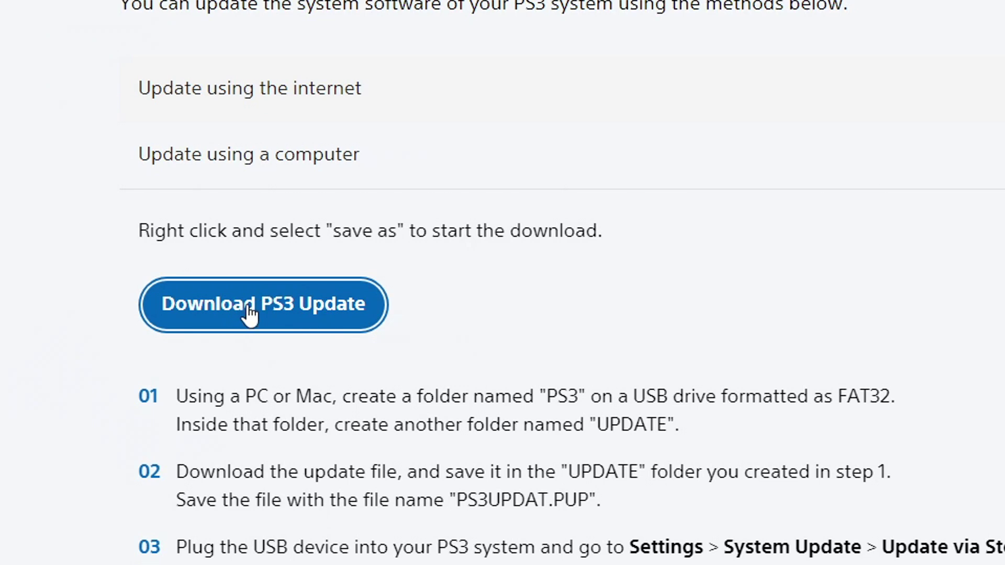
right_click(261, 307)
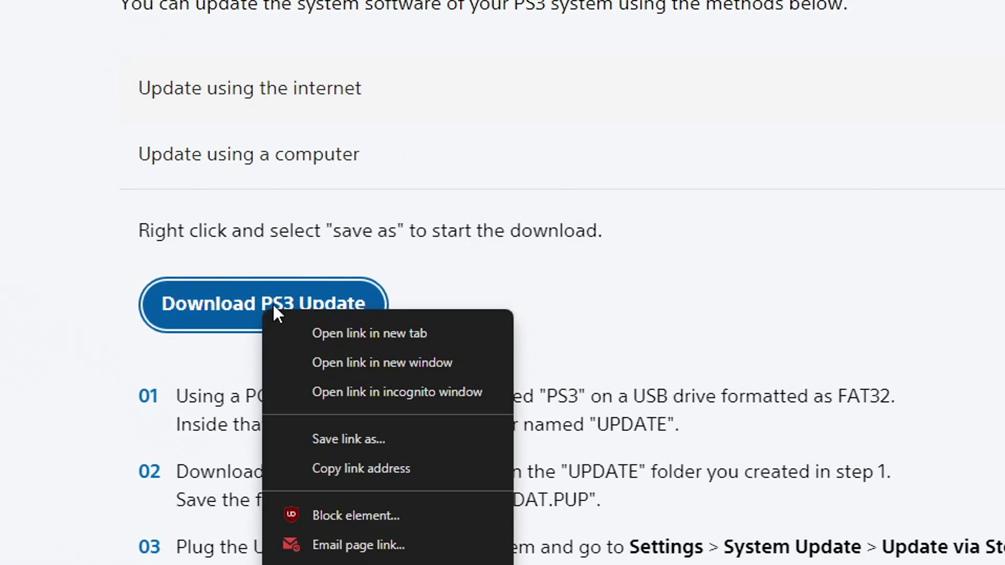
click(371, 467)
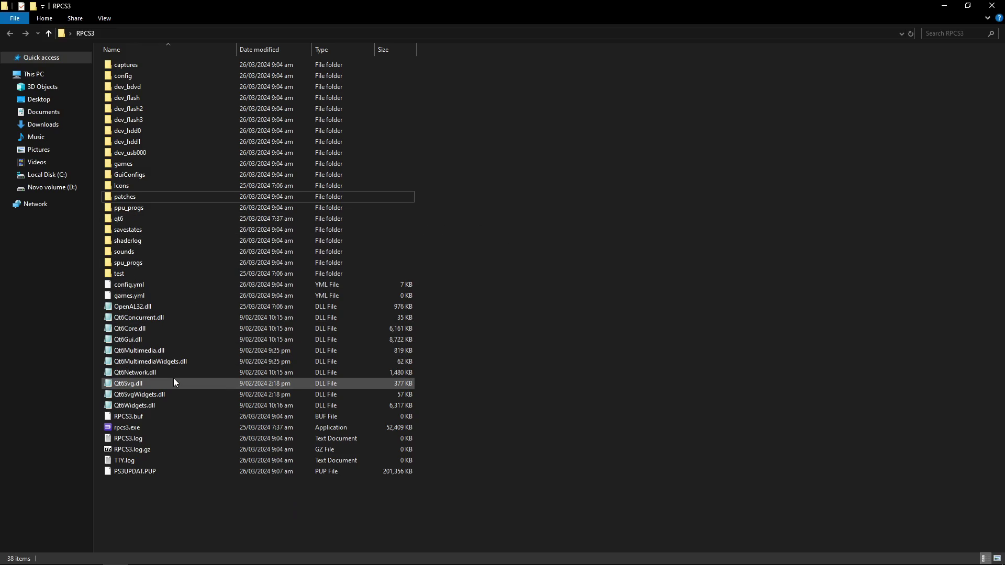
Confirm PS3UPDAT.PUP is in the RPCS3 folder and return to the RPCS3 window
click(122, 474)
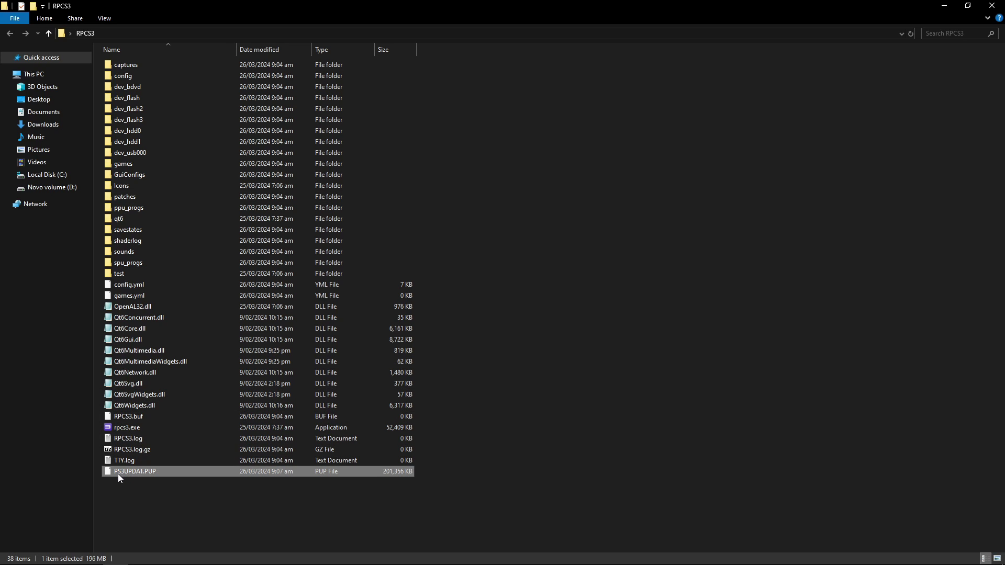
click(487, 409)
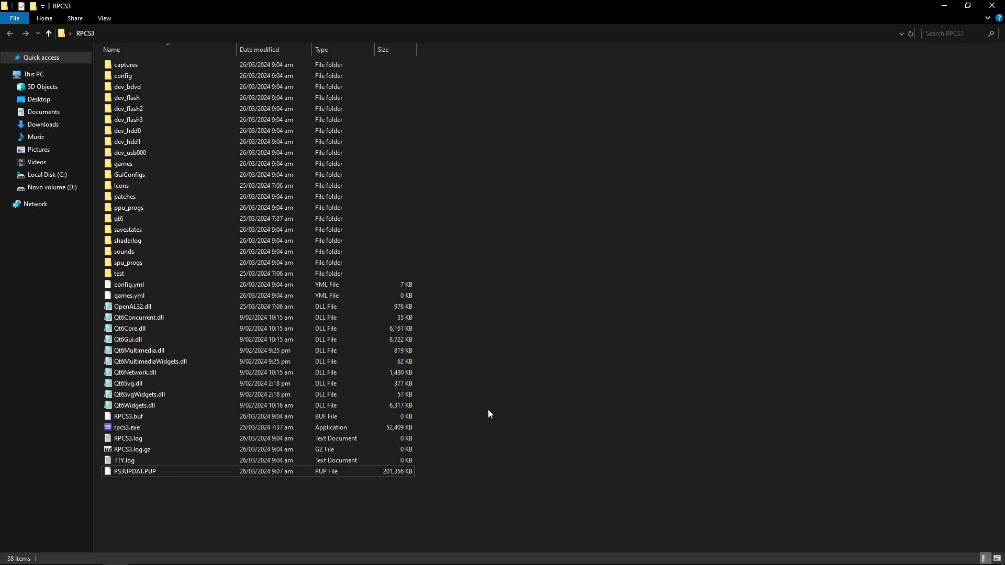
click(449, 556)
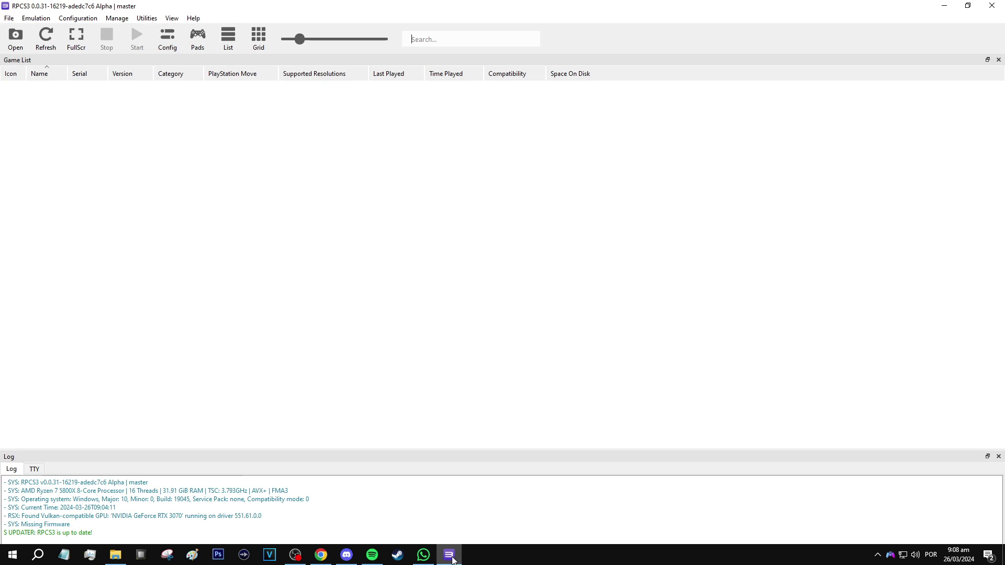
Install firmware 4.91 from PS3UPDAT.PUP via File > Install Firmware and dismiss the success message
click(9, 18)
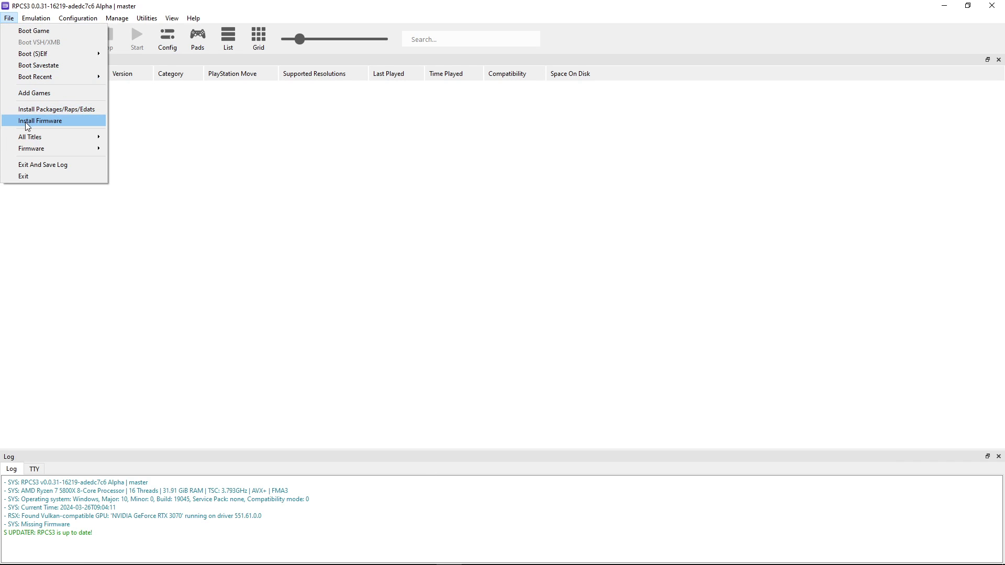
click(51, 123)
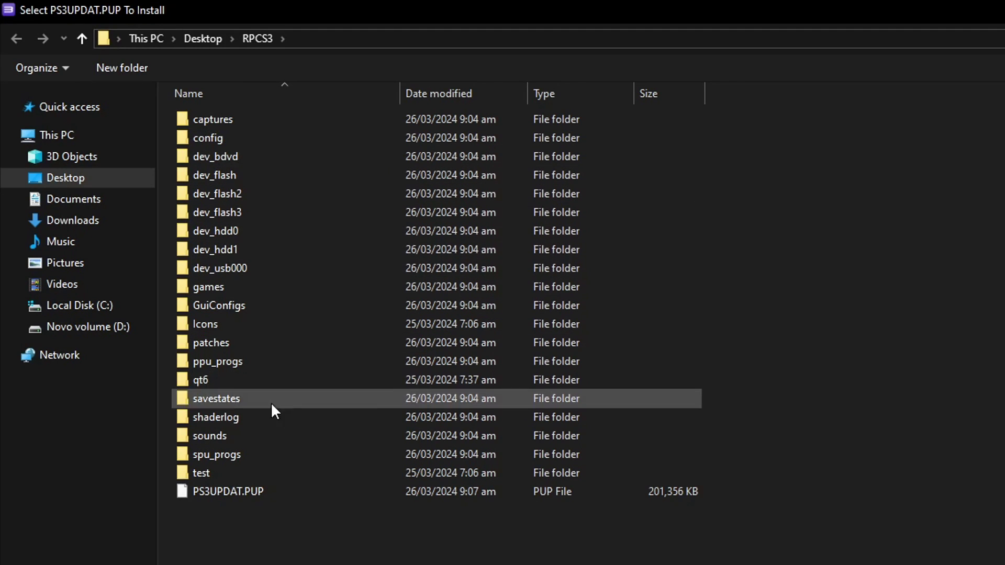
click(245, 493)
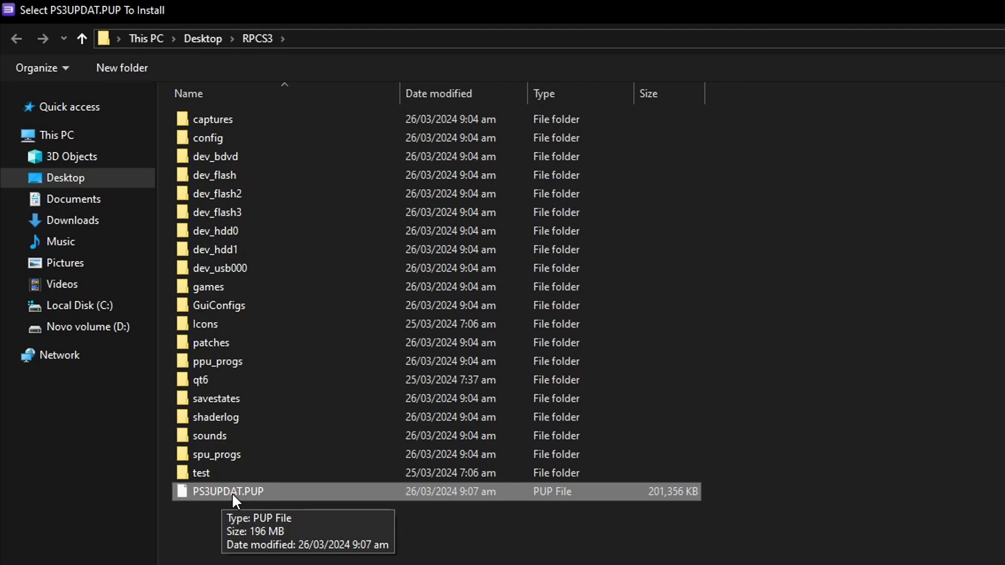
double_click(258, 490)
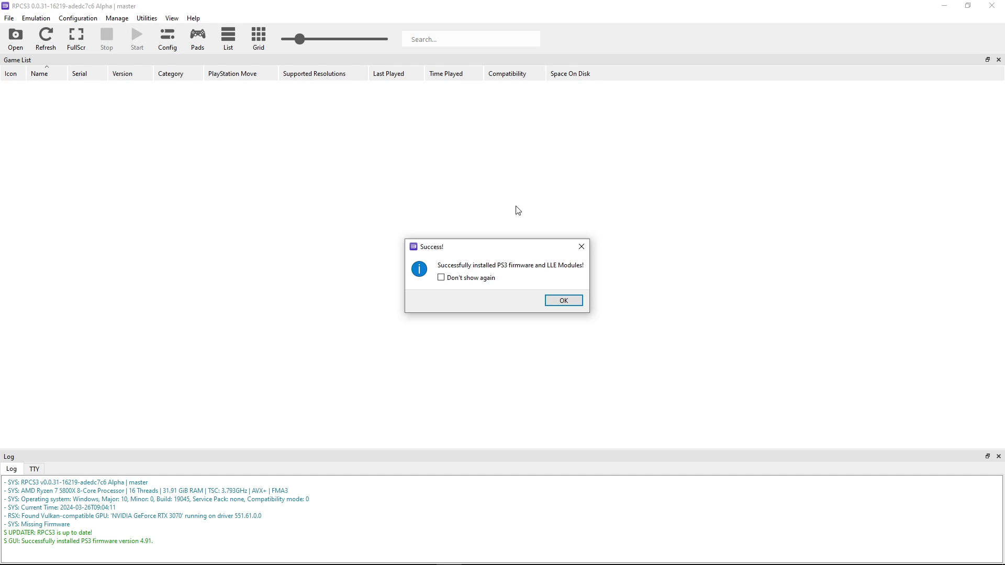
click(562, 301)
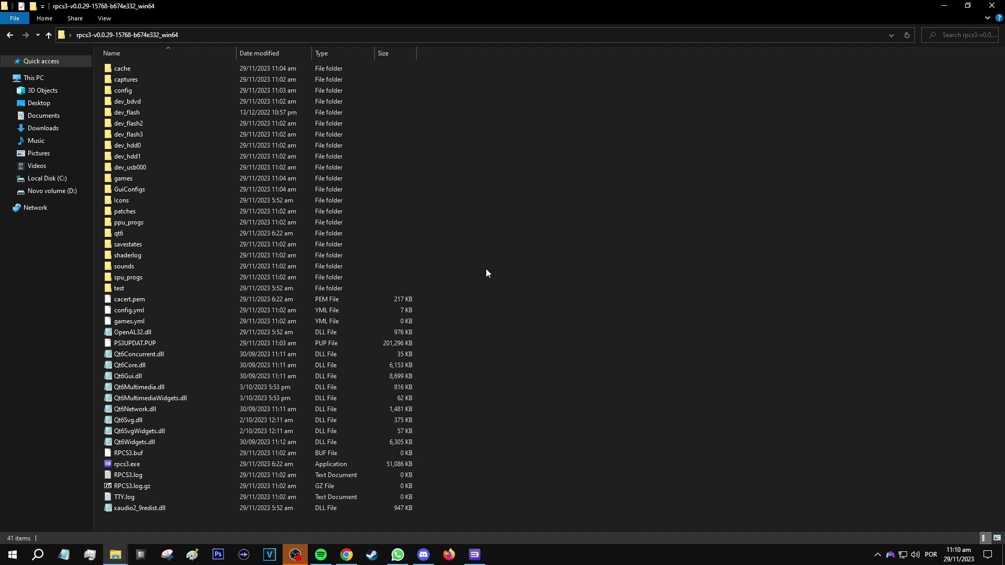
Create new 'Update' and 'DLC' folders in the RPCS3 folder, then check the test folder
right_click(481, 257)
mouse_move(518, 365)
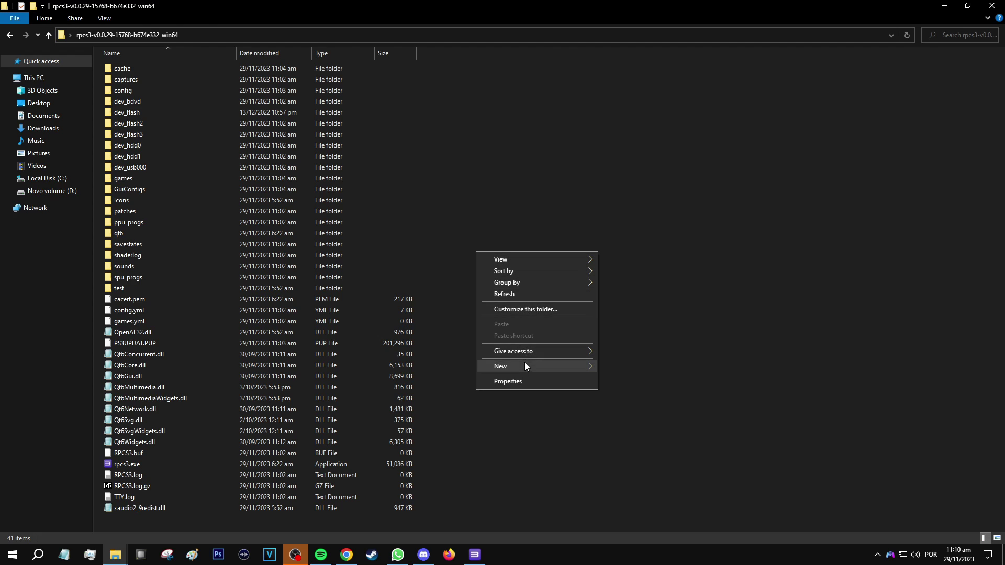
click(623, 367)
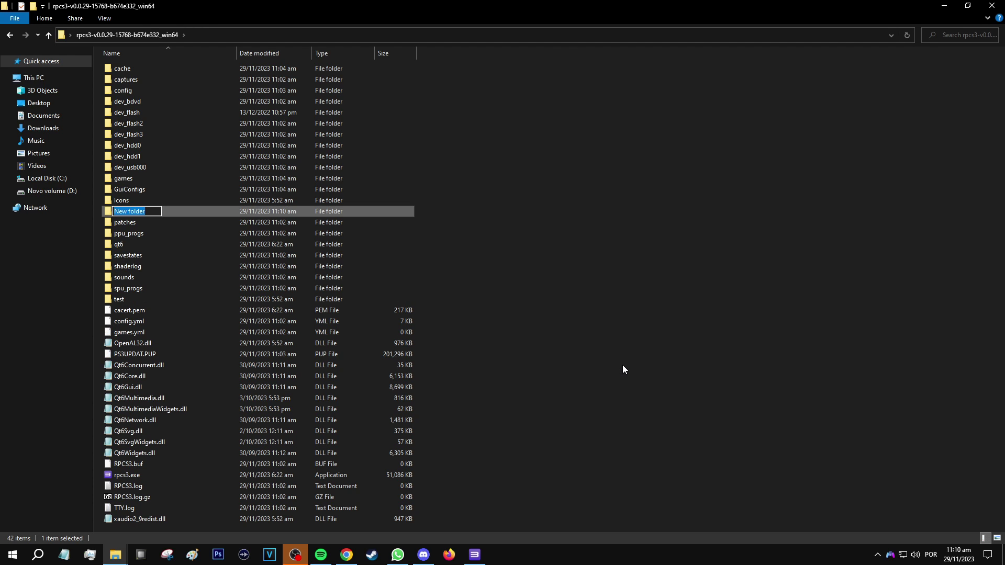
text(Update)
key(Return)
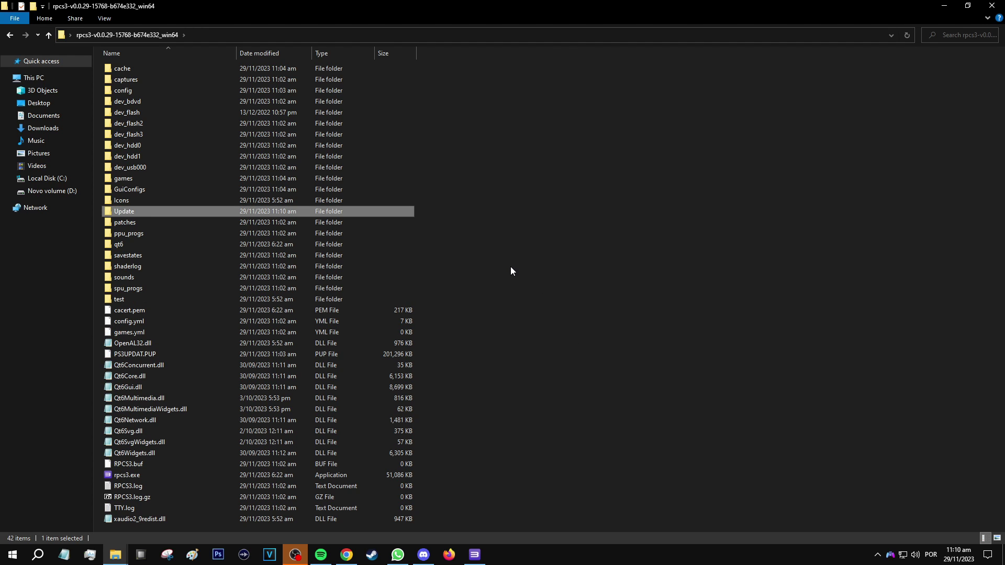
right_click(512, 271)
click(640, 402)
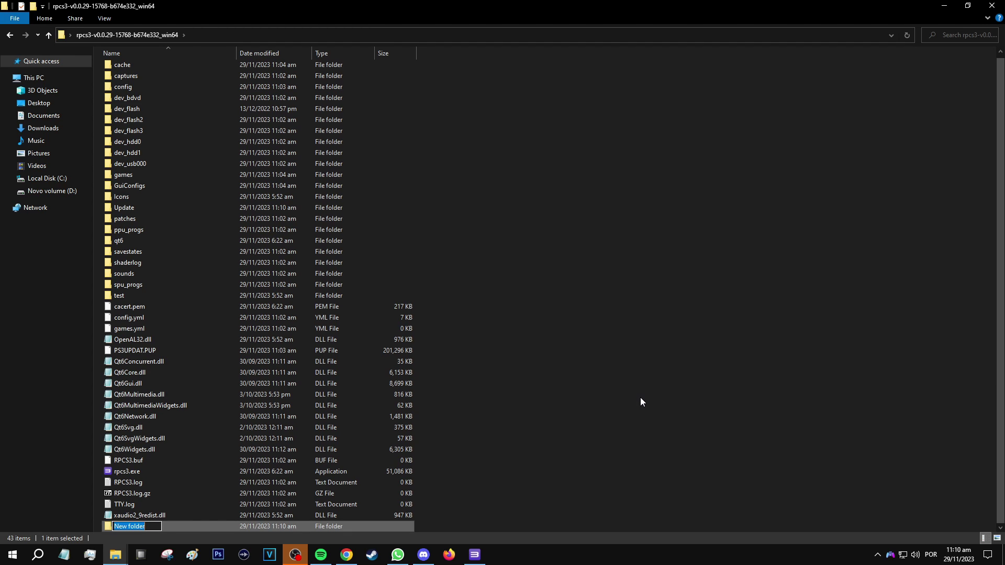
text(DLC)
key(Return)
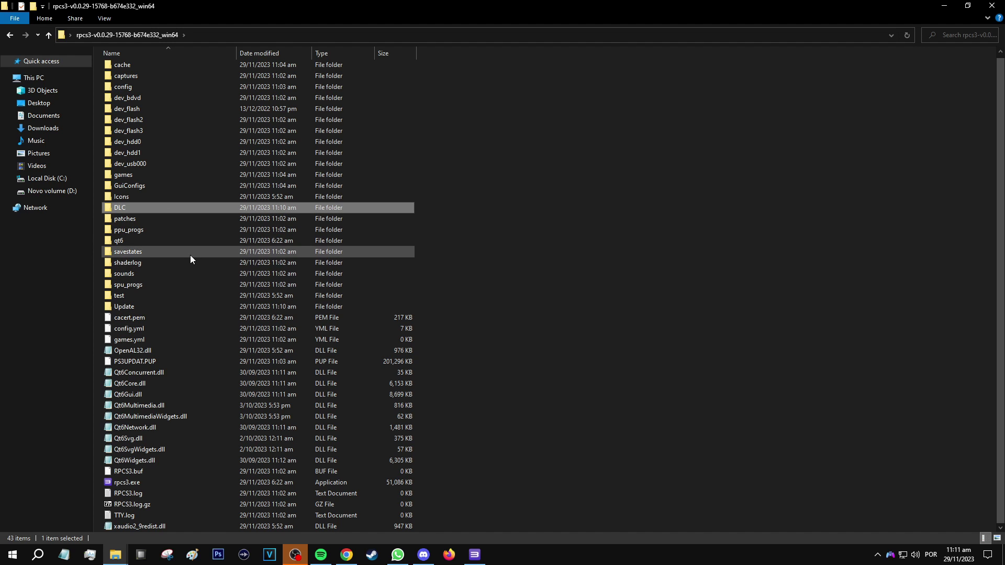
click(145, 295)
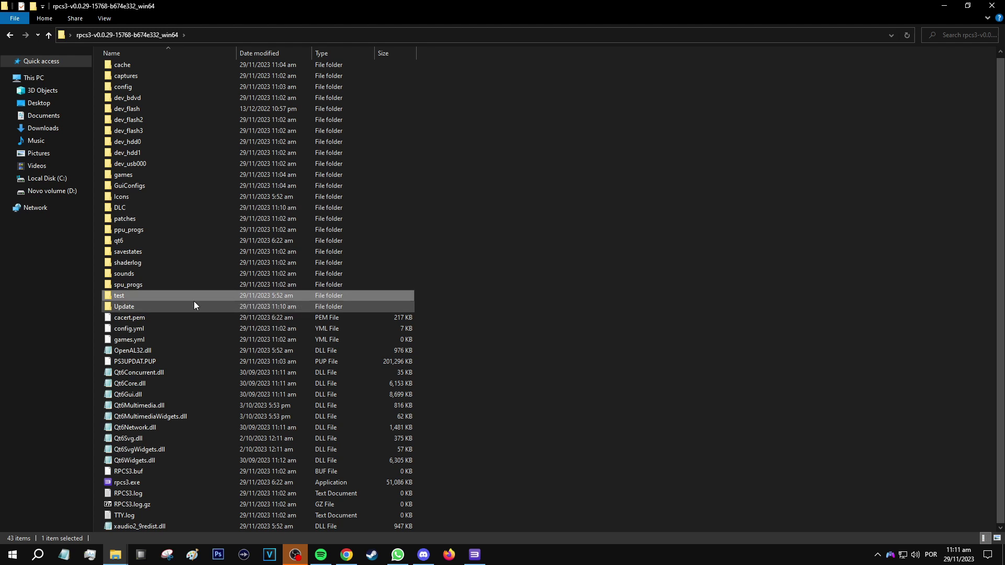
click(547, 277)
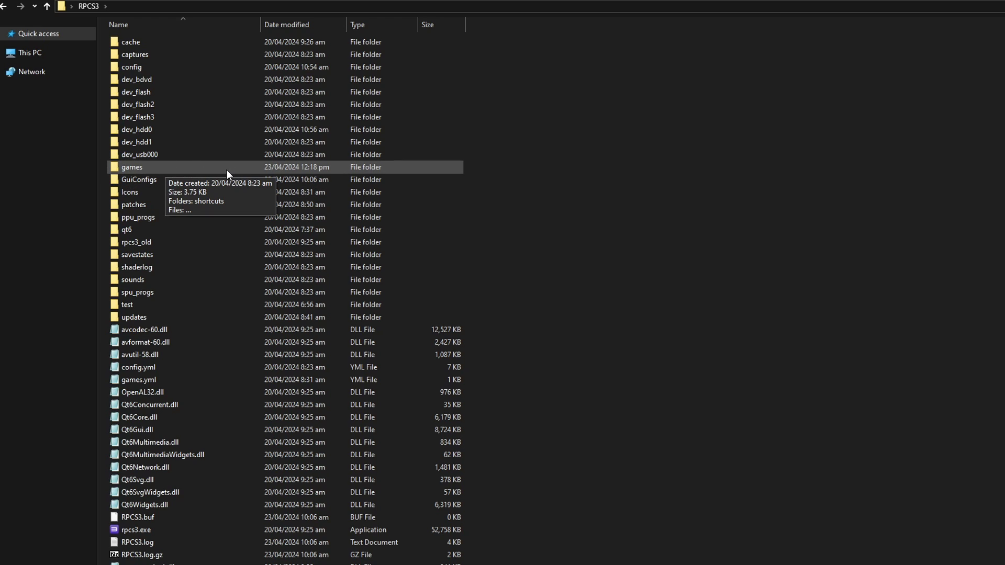
Open the games folder to view its shortcuts folder and text note
double_click(159, 169)
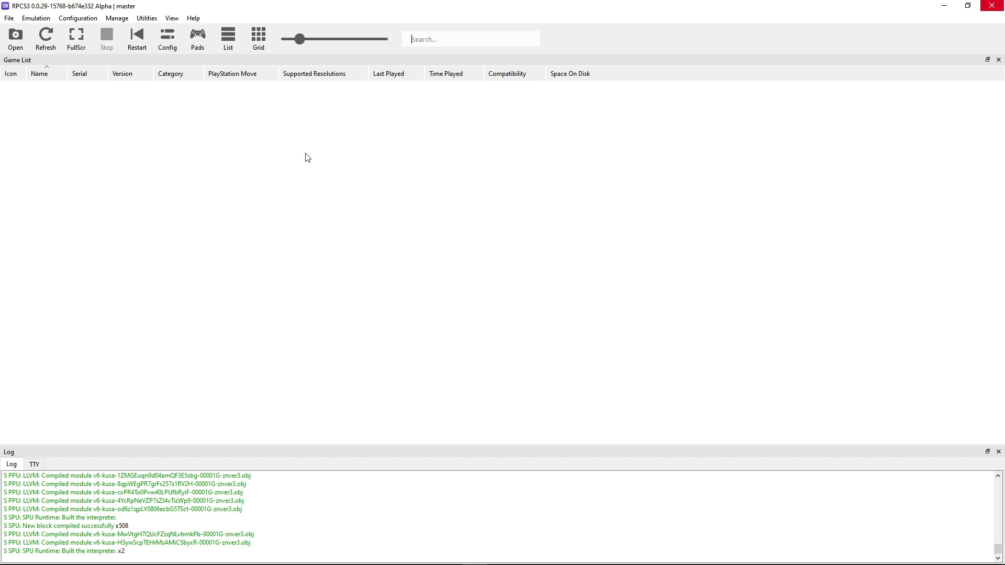
Install the Gran Turismo 6 PKG and RAP files, then widen the Version column to show 01.22
click(307, 157)
click(9, 18)
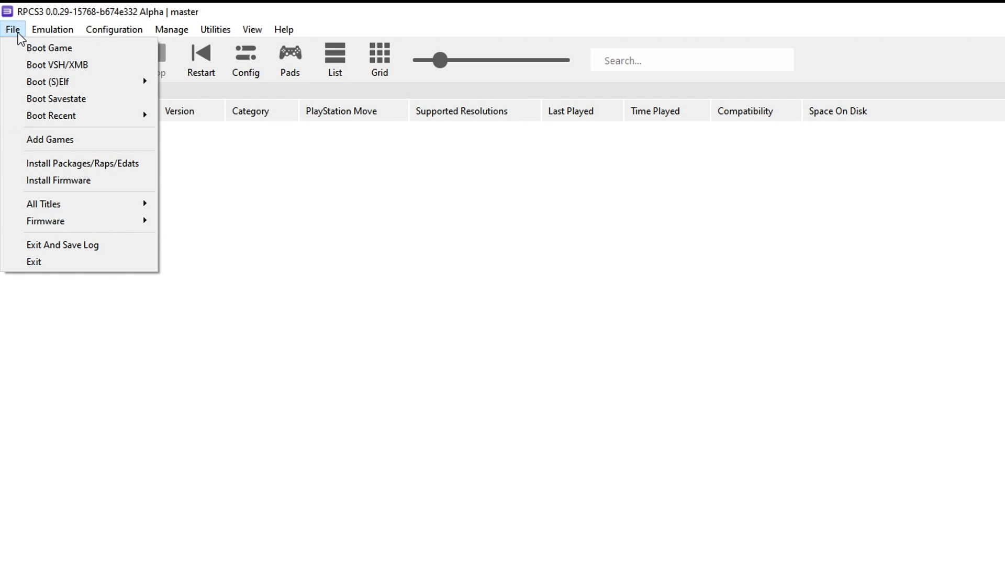
click(110, 169)
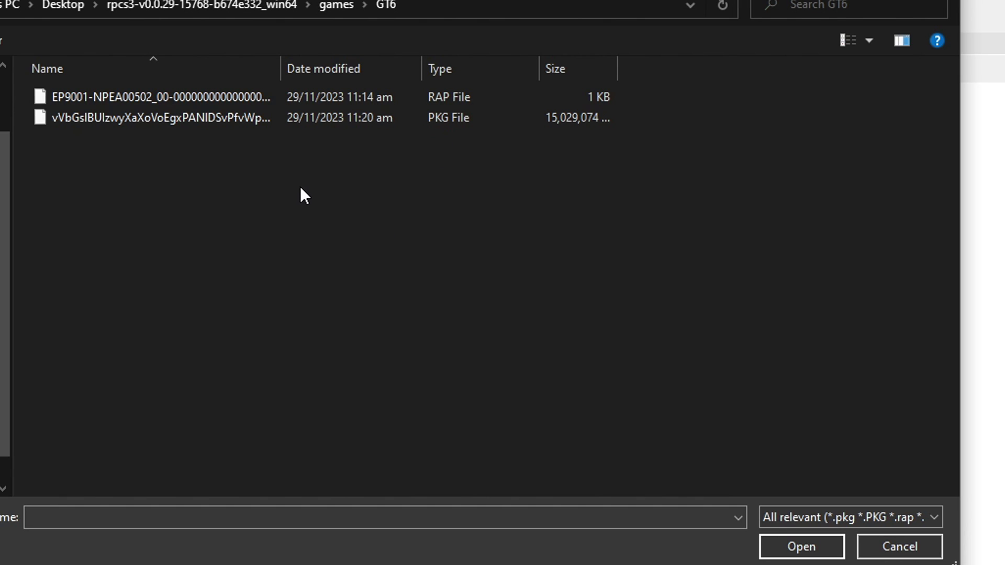
drag(271, 167, 196, 95)
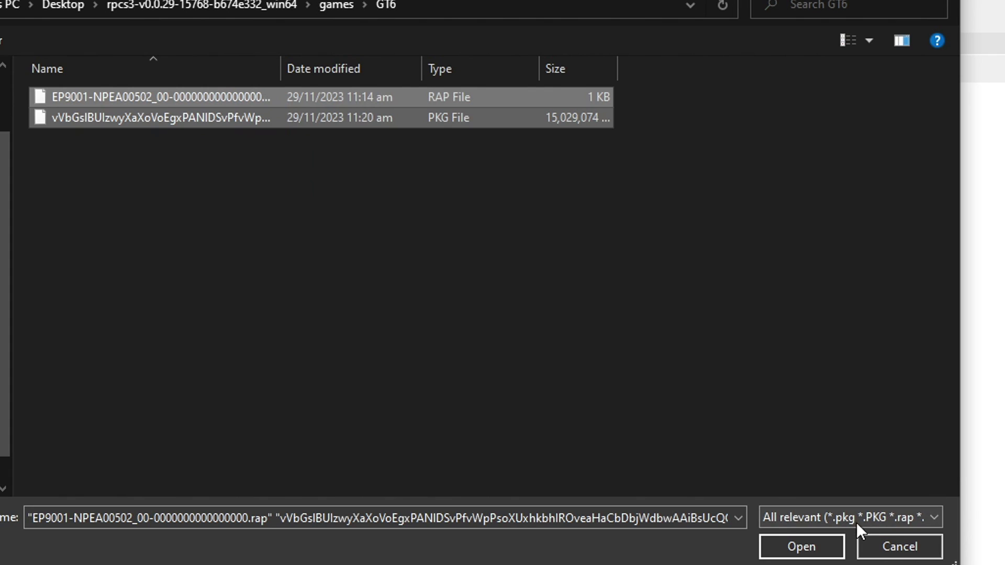
click(801, 547)
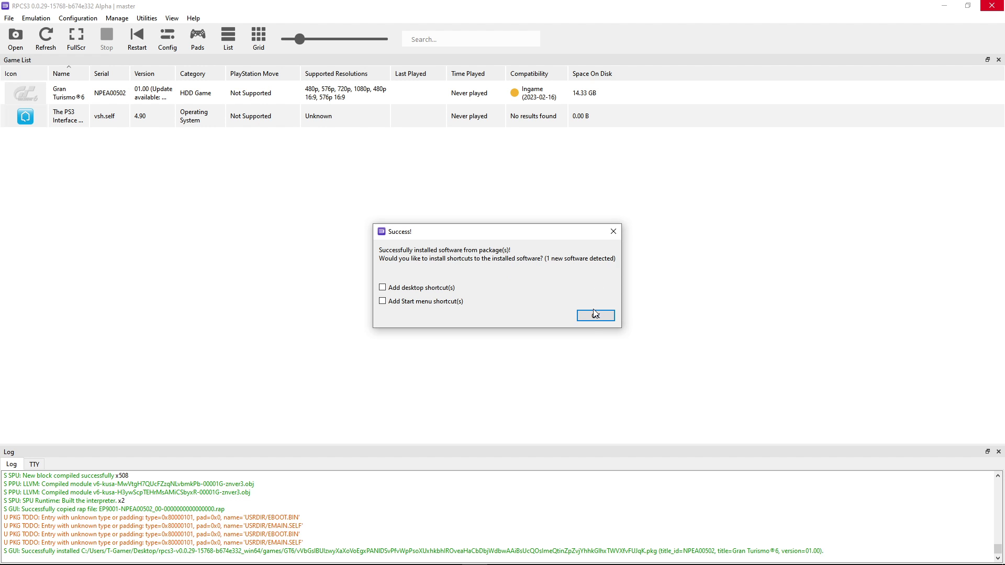
click(595, 316)
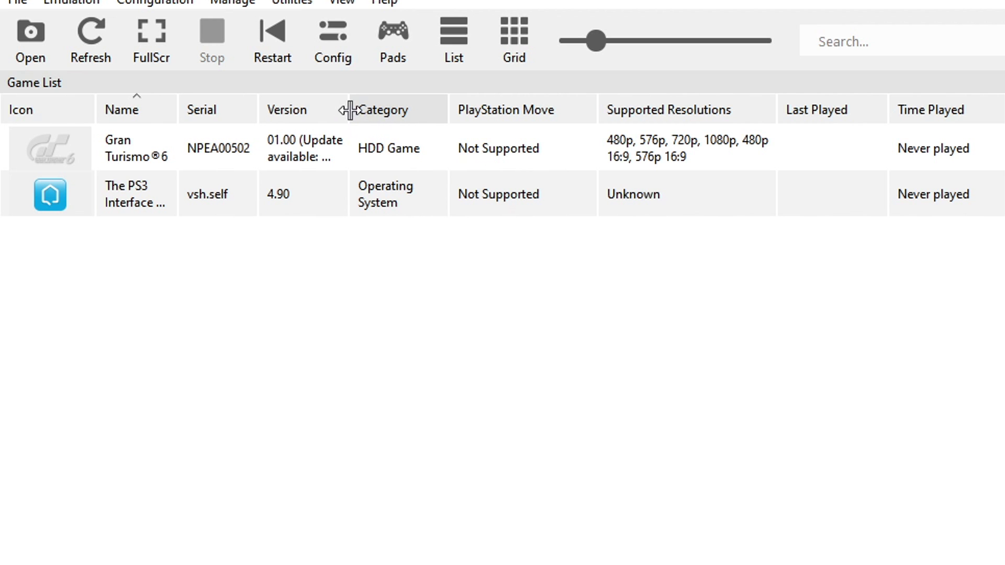
drag(352, 110, 437, 118)
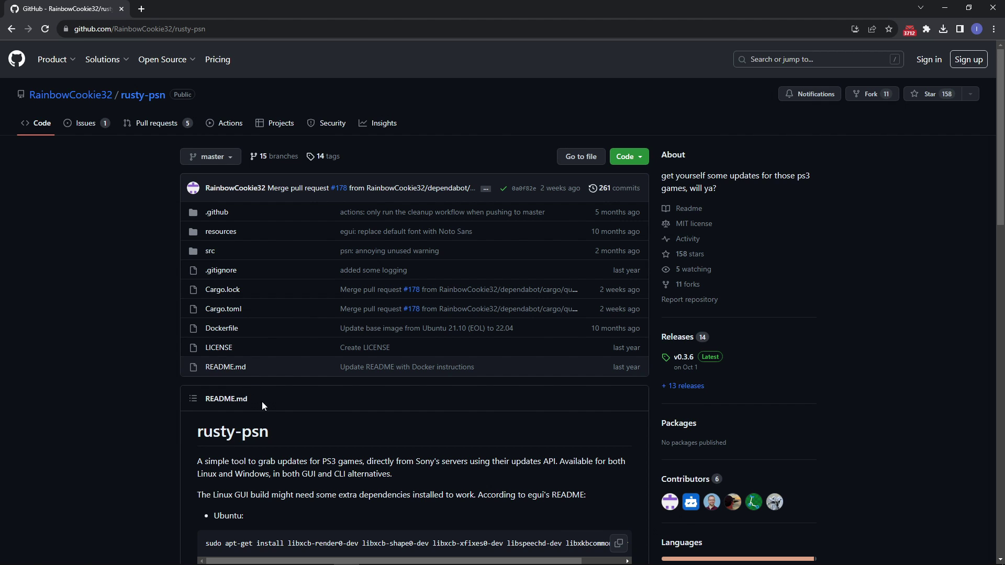
drag(269, 433, 196, 433)
Browse the rusty-psn README and open its v0.3.6 release page
click(144, 407)
scroll(151, 402, down, 3)
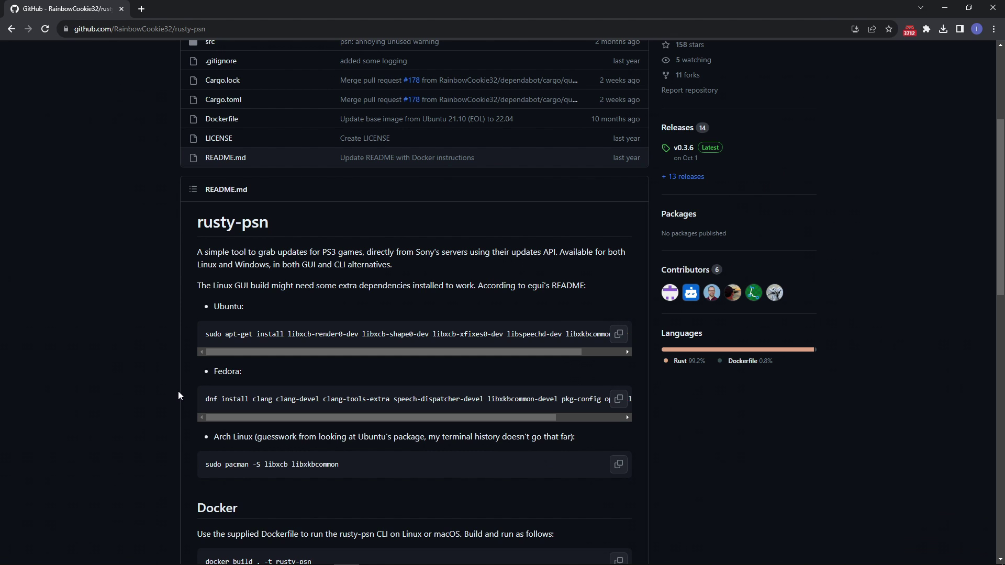
scroll(201, 390, down, 3)
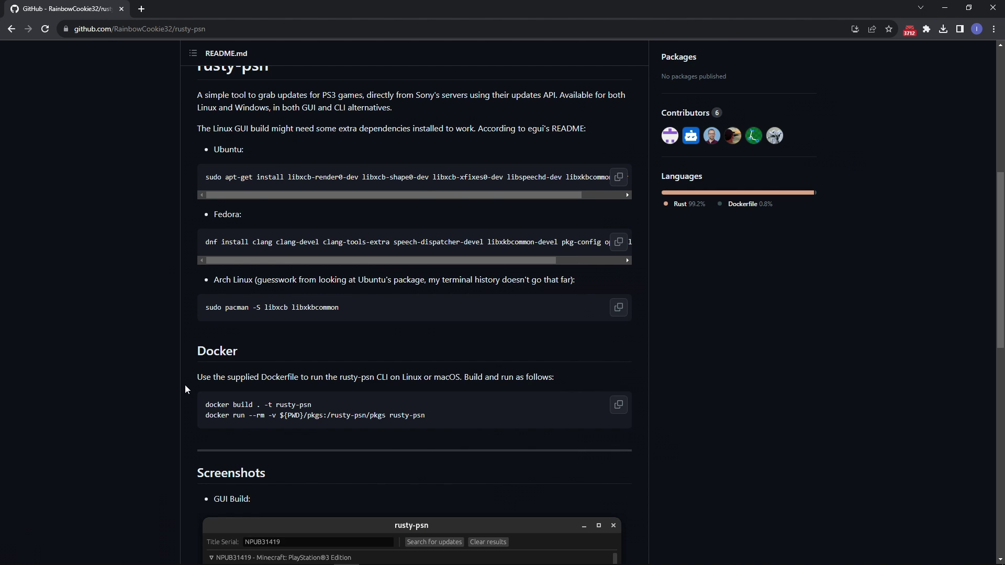
scroll(185, 385, down, 3)
scroll(173, 391, down, 3)
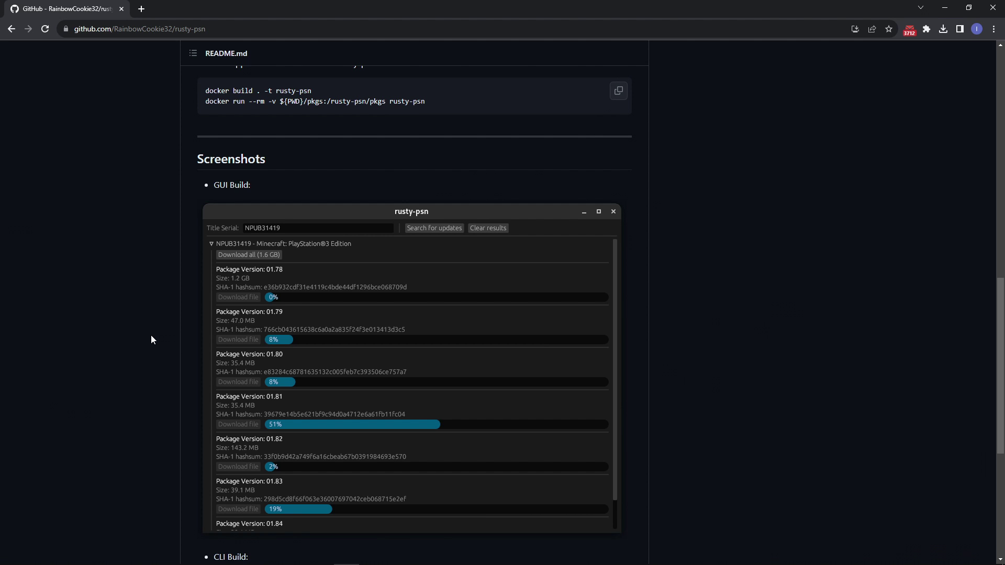
scroll(152, 335, up, 4)
scroll(153, 332, up, 4)
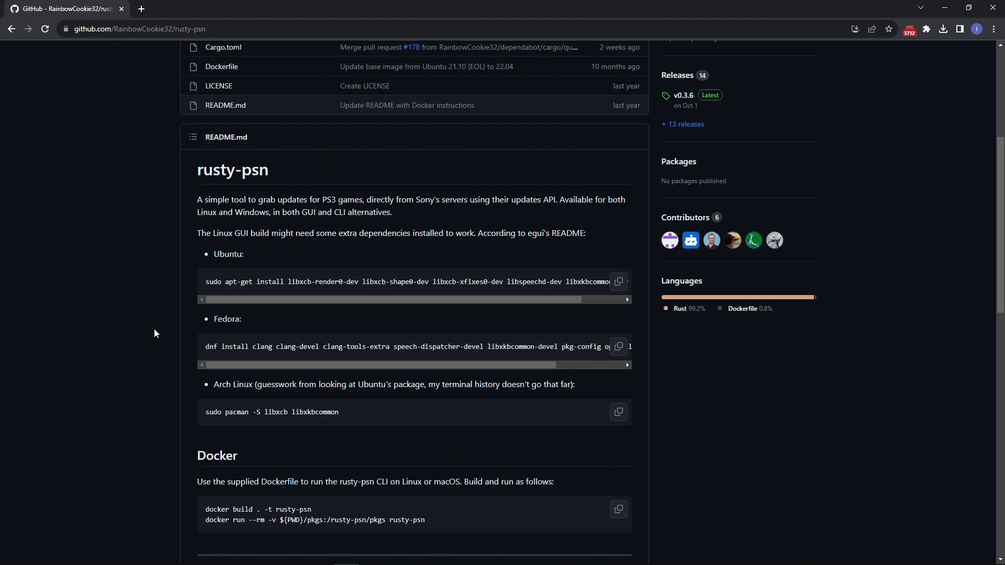
scroll(154, 329, up, 3)
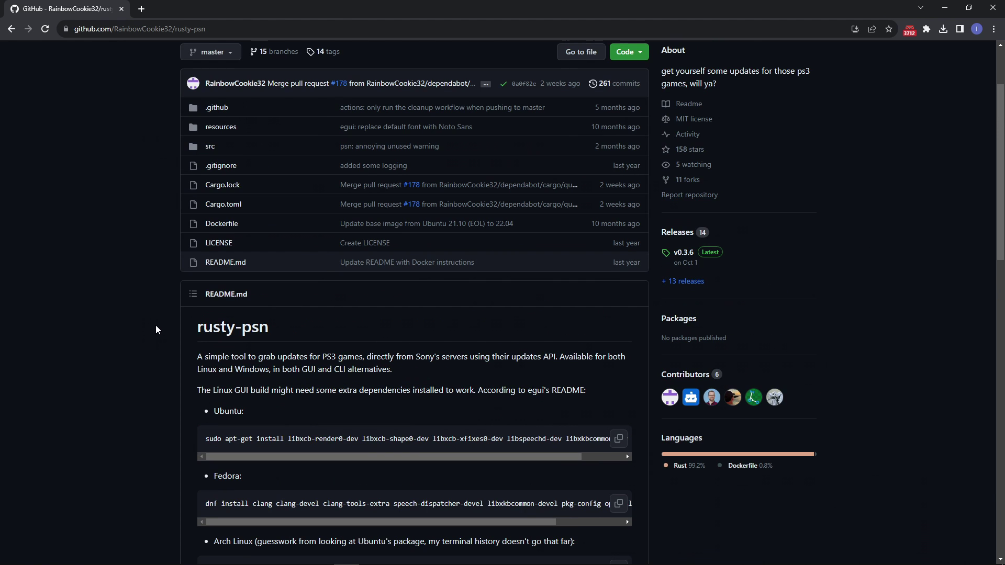
click(686, 253)
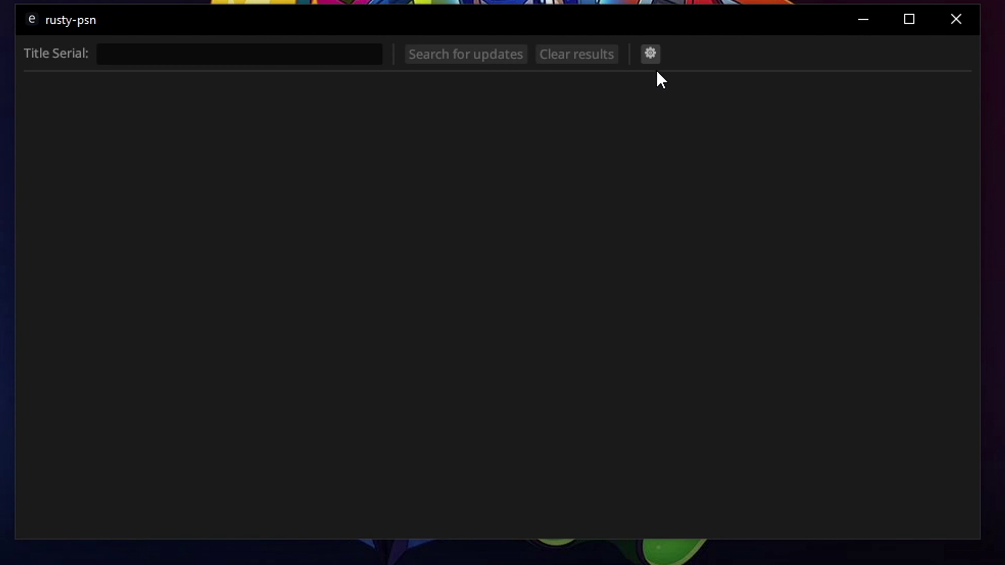
Point rusty-psn's download path at the rpcs3 folder on the Desktop and save the settings
click(650, 55)
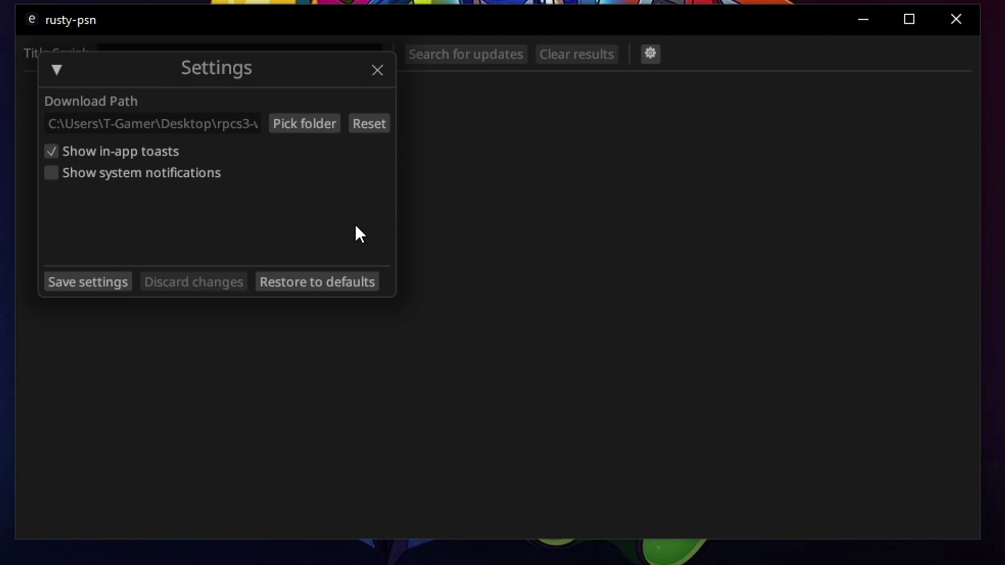
click(104, 280)
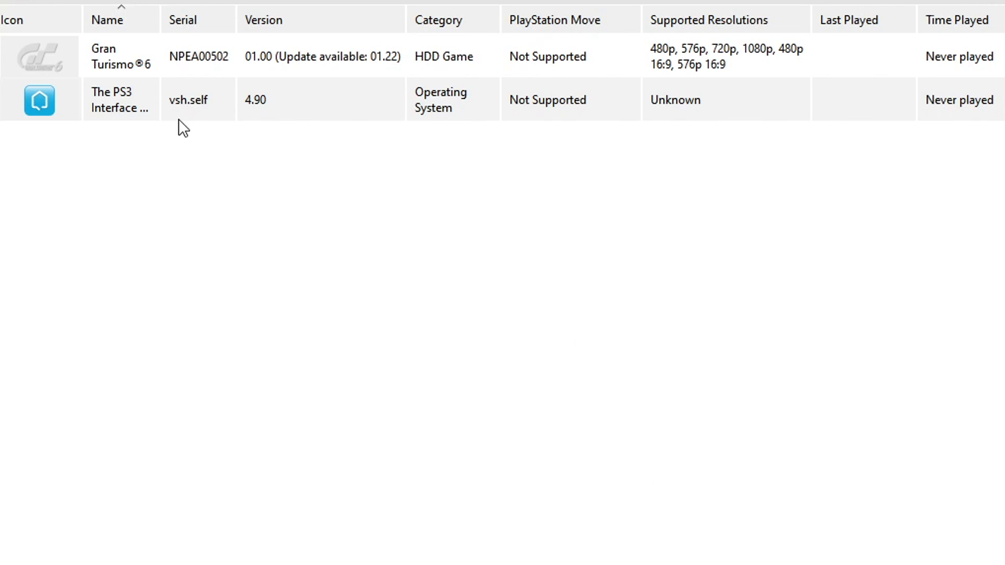
Copy the serial NPEA00502 from the Gran Turismo 6 entry using Copy Info > Copy Serial
click(74, 63)
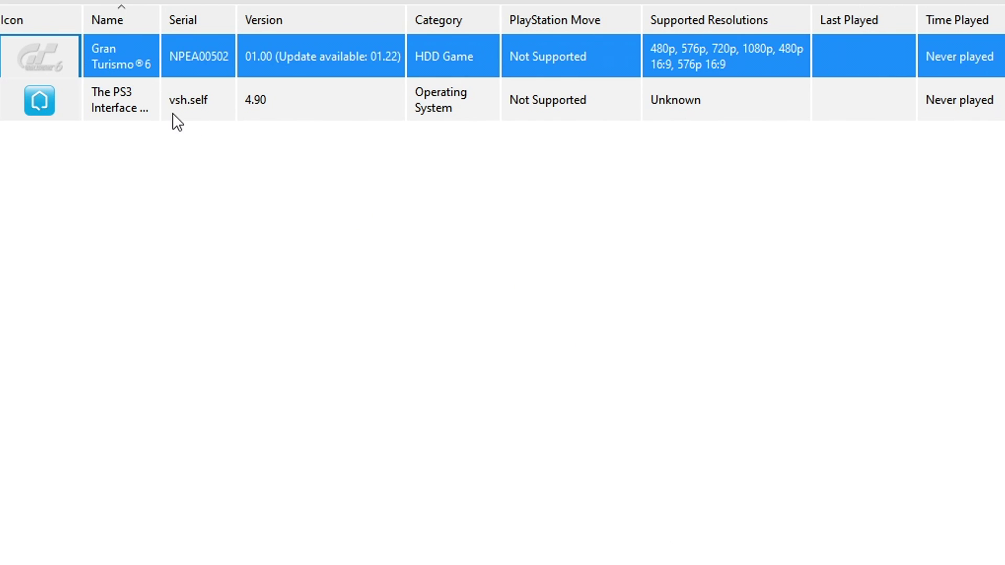
right_click(131, 57)
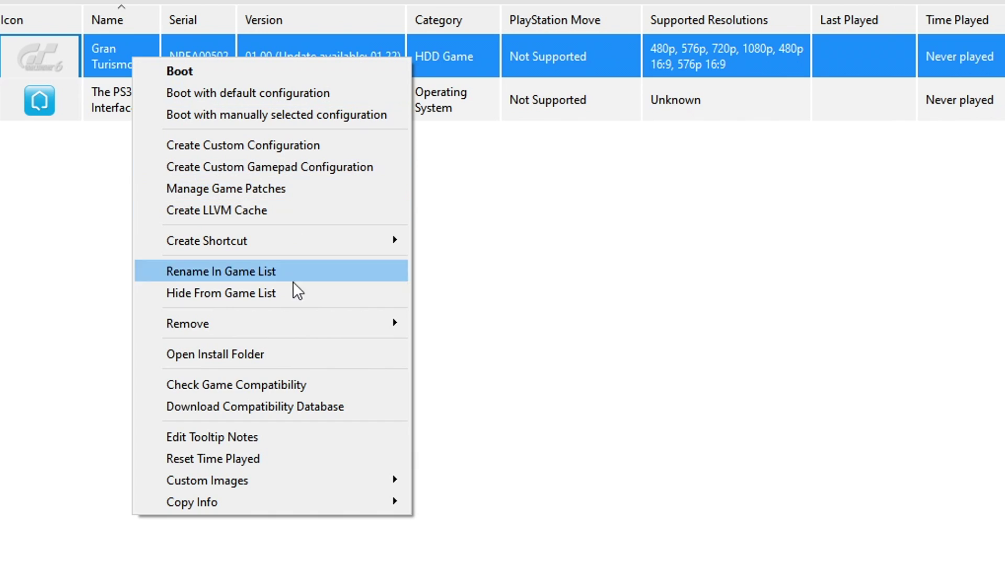
mouse_move(236, 503)
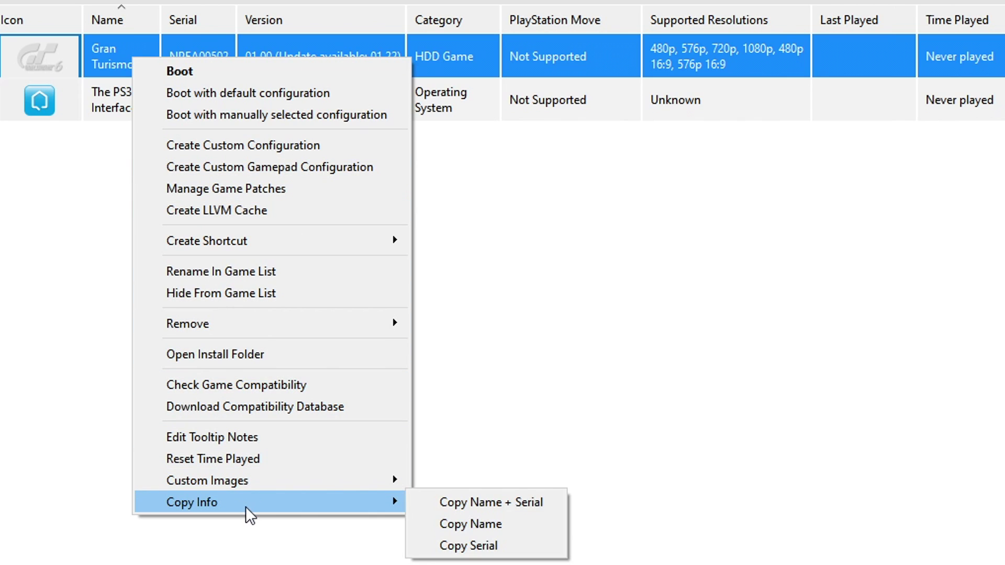
click(469, 545)
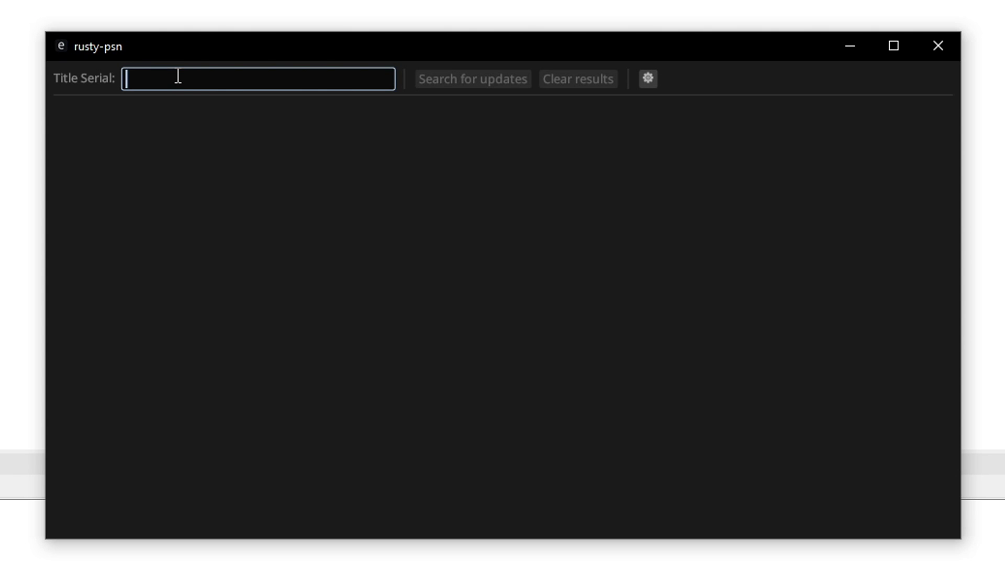
Search serial NPEA00502 and download Gran Turismo 6 updates 01.02, 01.03, 01.04 and 01.05
key(ctrl+v)
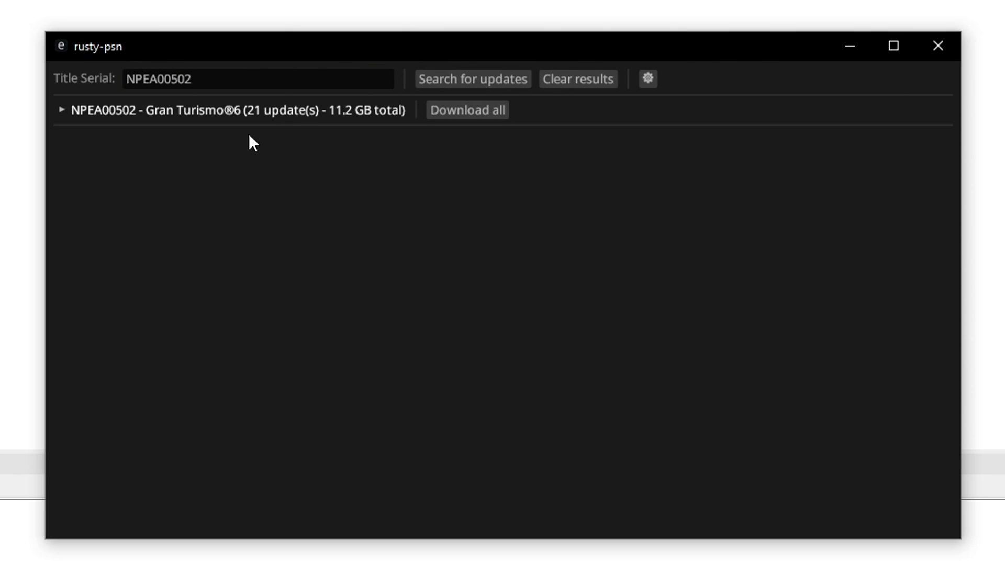
click(61, 110)
scroll(267, 216, down, 3)
scroll(290, 222, down, 3)
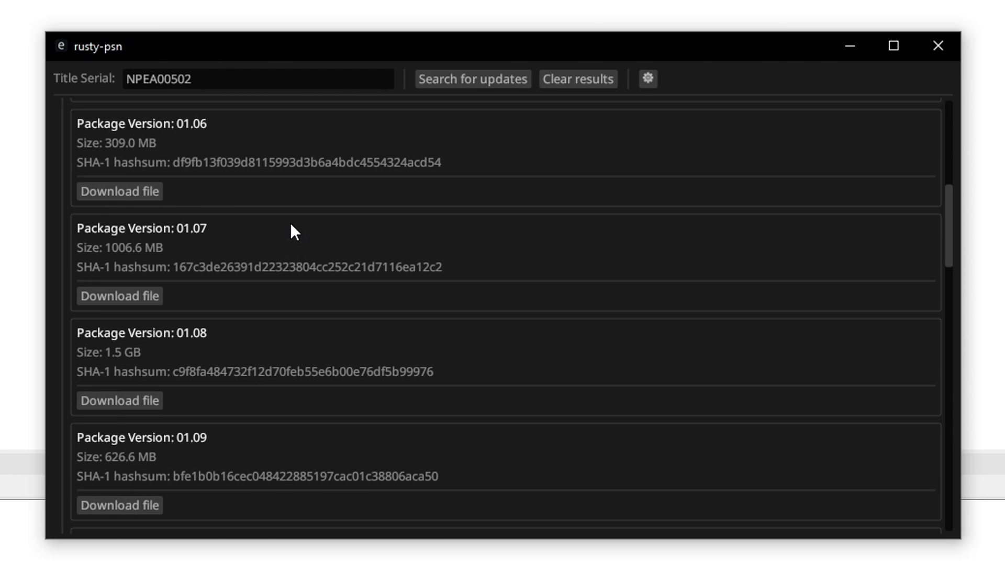
scroll(303, 277, down, 3)
scroll(303, 277, up, 4)
scroll(315, 282, up, 4)
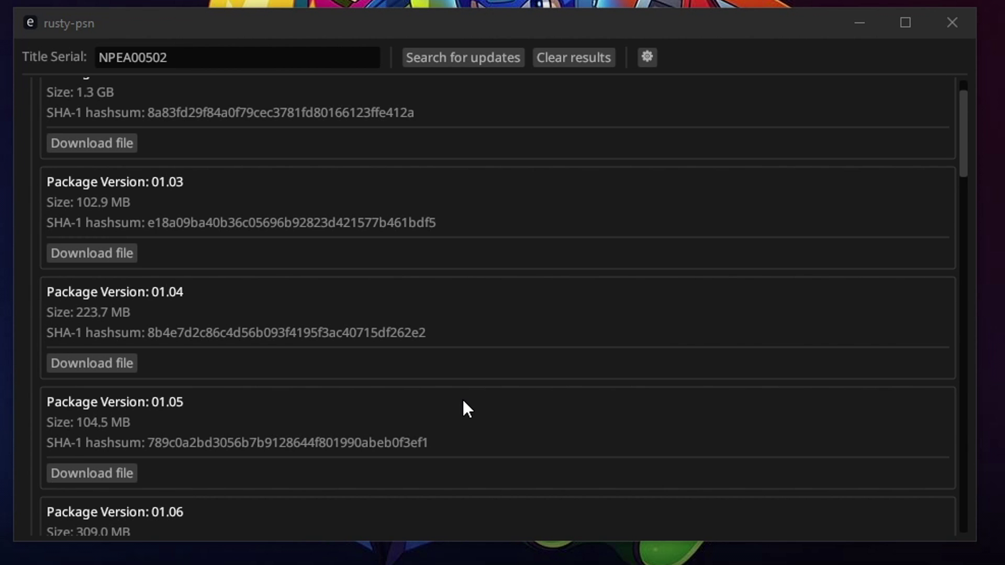
scroll(462, 398, up, 1)
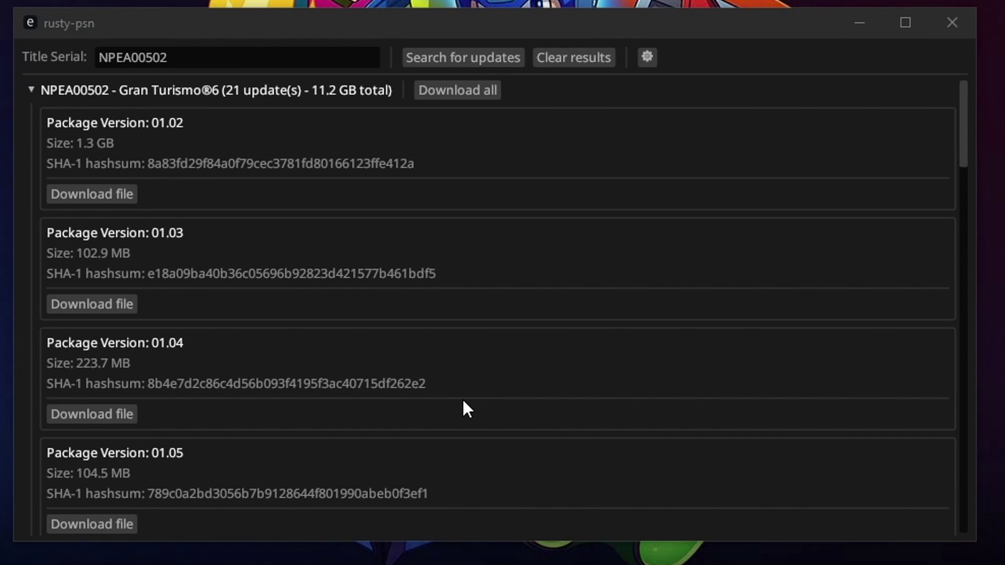
scroll(462, 398, down, 3)
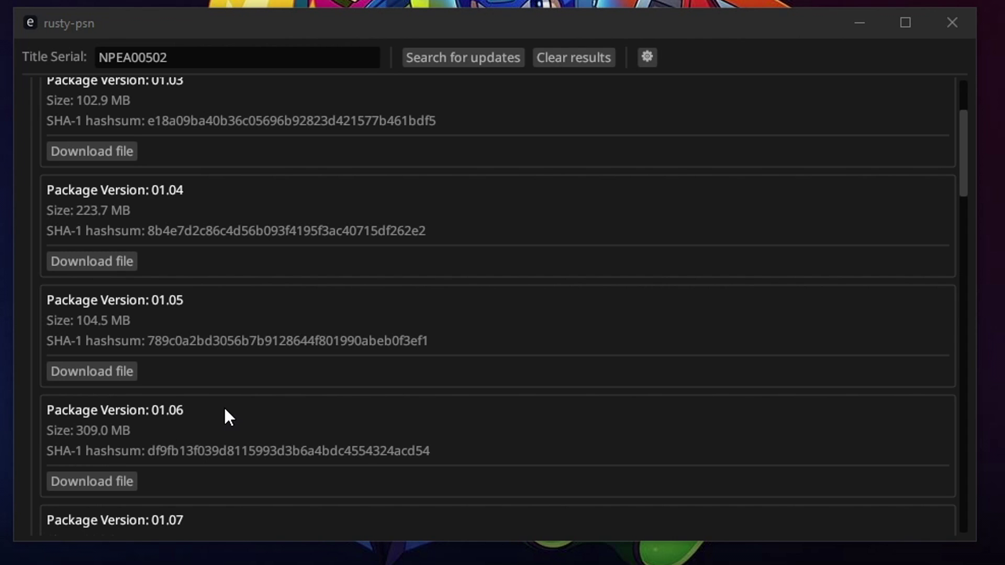
scroll(223, 406, up, 3)
scroll(190, 144, down, 2)
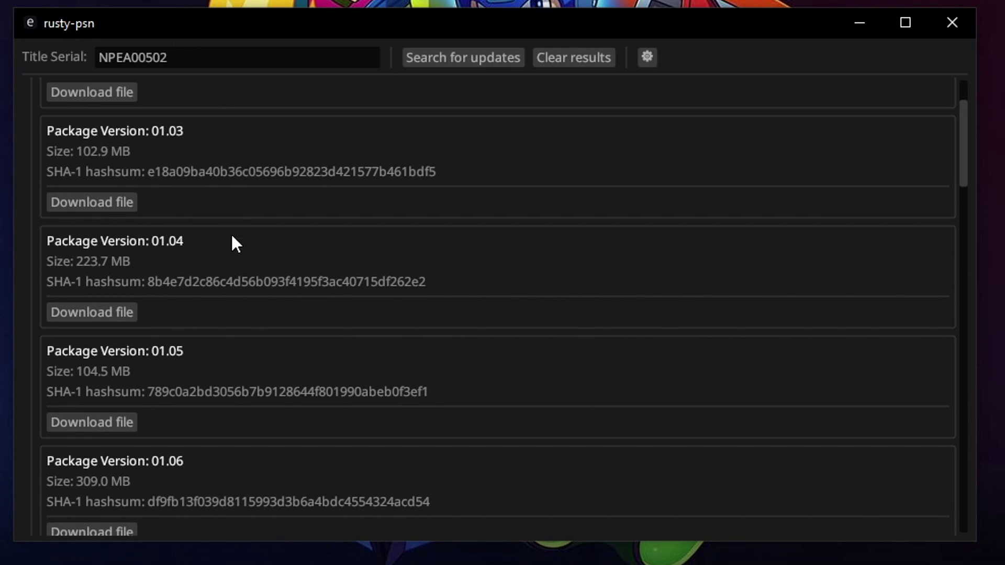
scroll(231, 233, up, 2)
scroll(206, 160, down, 3)
scroll(186, 372, up, 3)
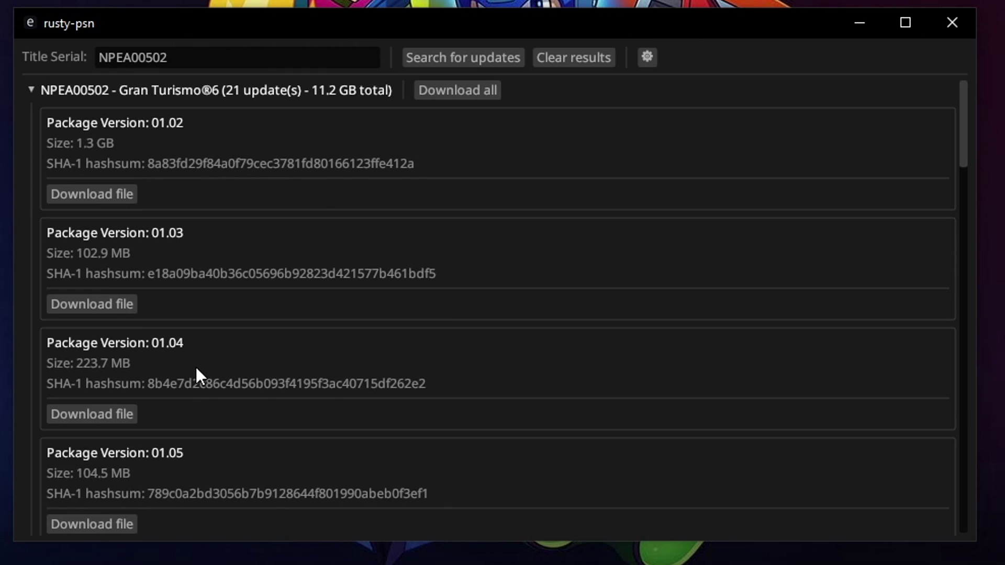
click(91, 193)
click(92, 304)
click(92, 414)
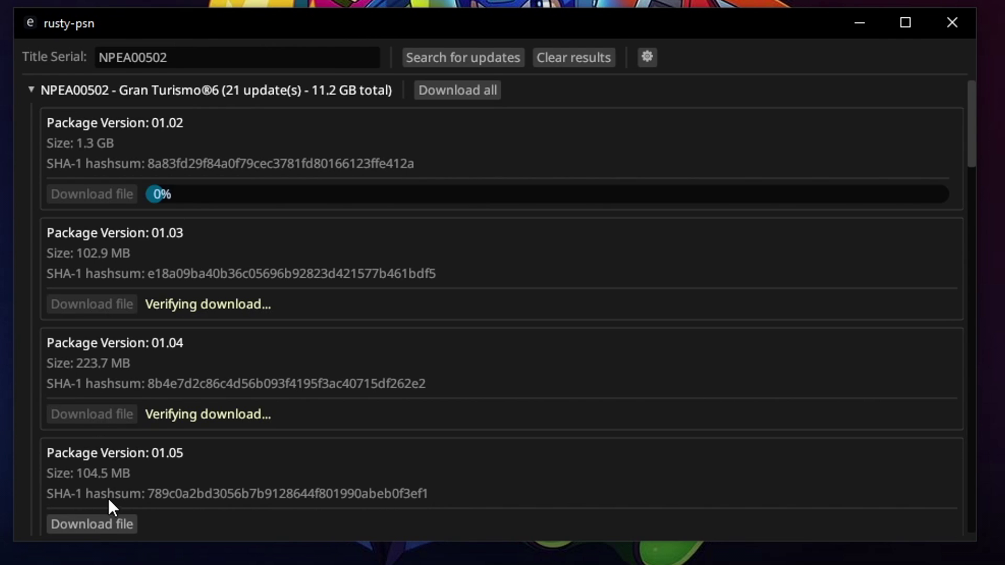
click(91, 523)
scroll(256, 385, down, 3)
scroll(255, 385, up, 2)
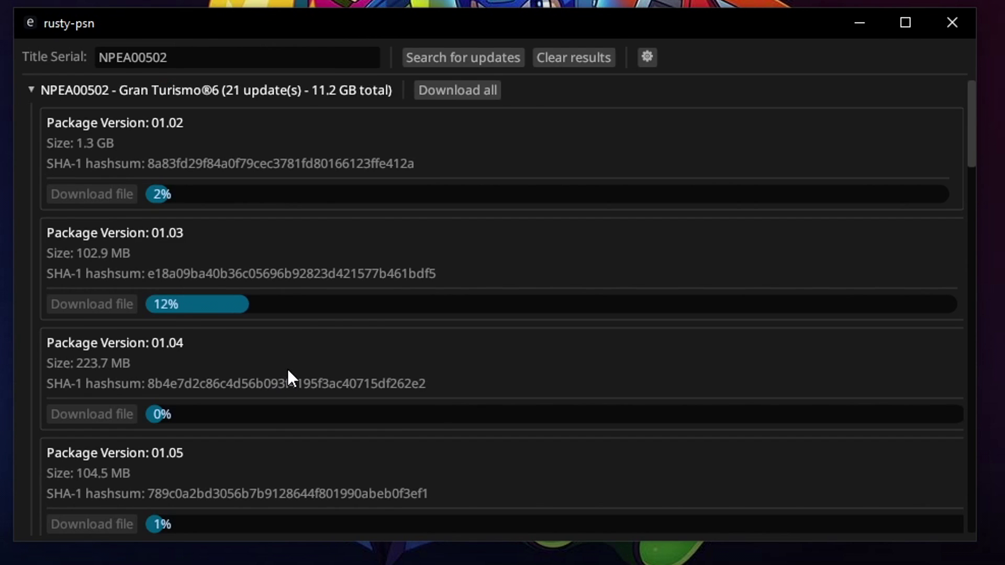
scroll(298, 366, down, 1)
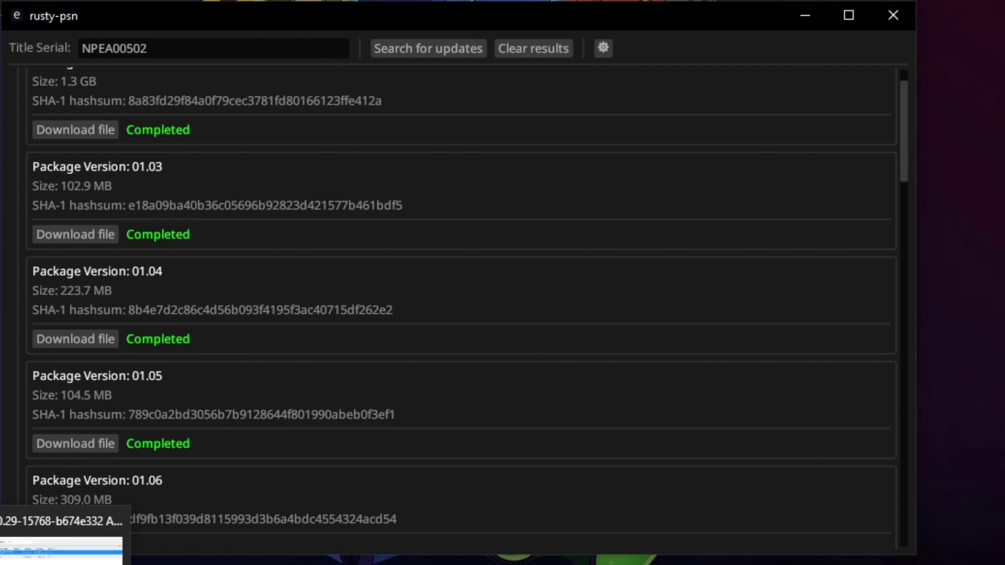
click(61, 550)
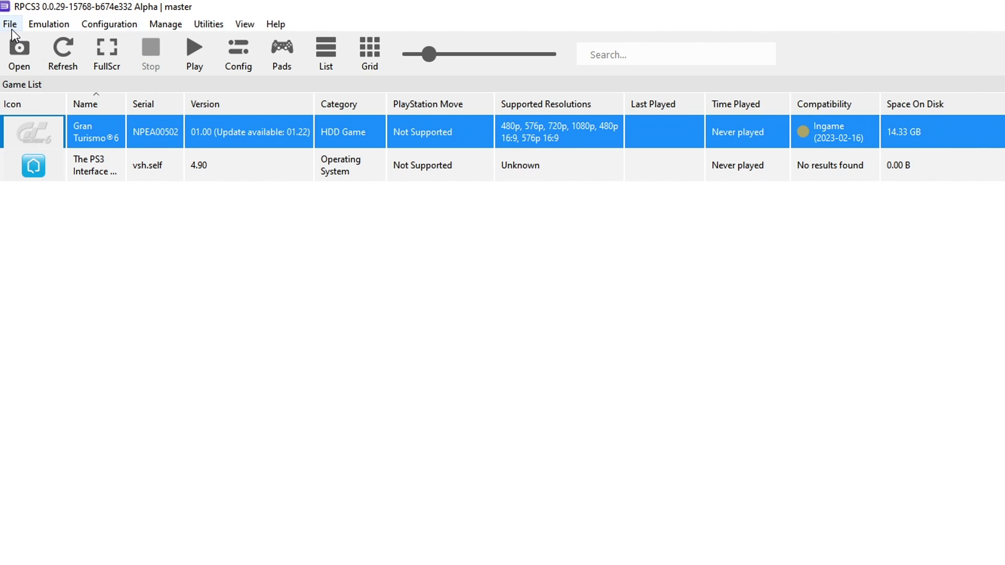
Install all four PKG files from Update\NPEA00502, bringing Gran Turismo 6 to version 01.05
click(12, 29)
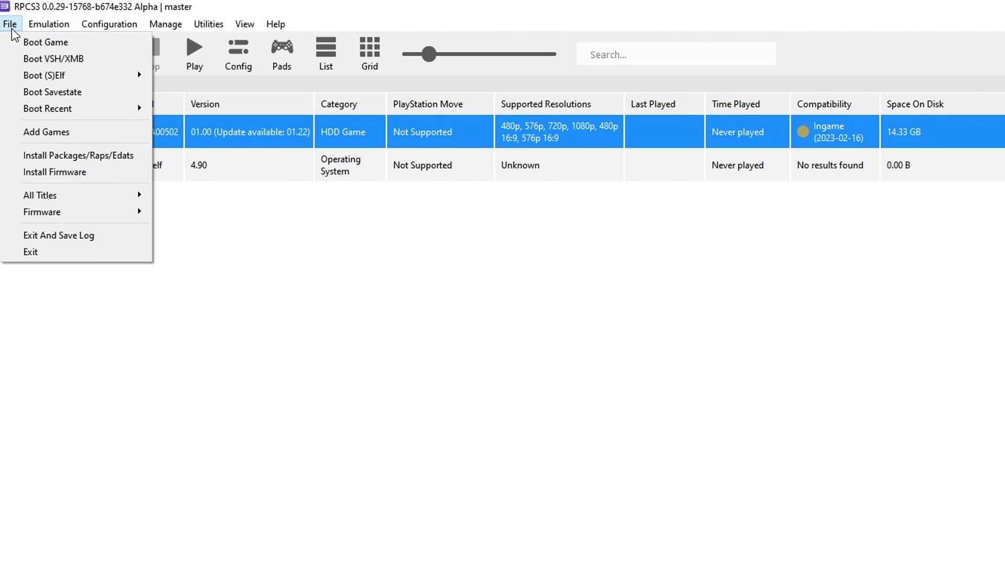
click(87, 156)
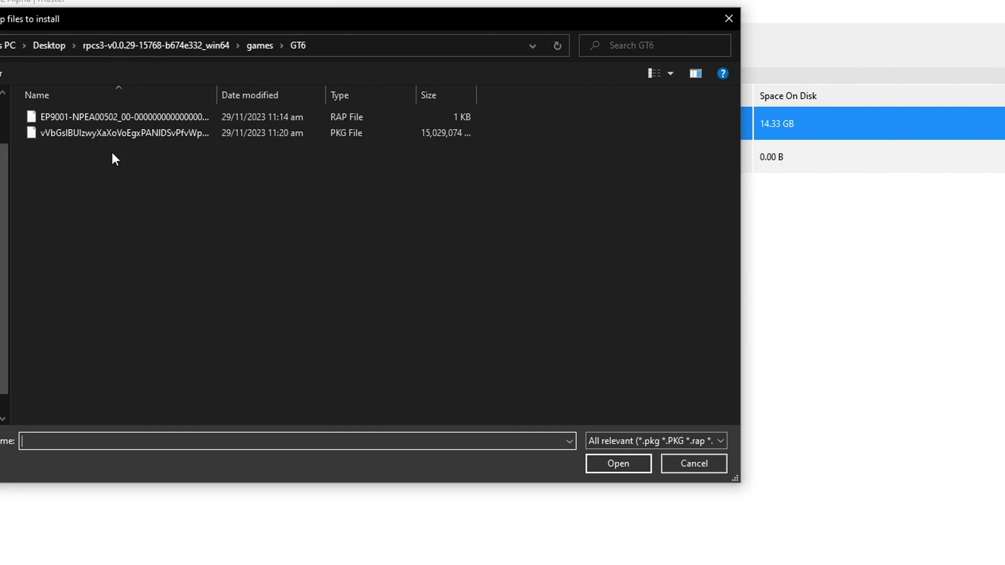
click(156, 44)
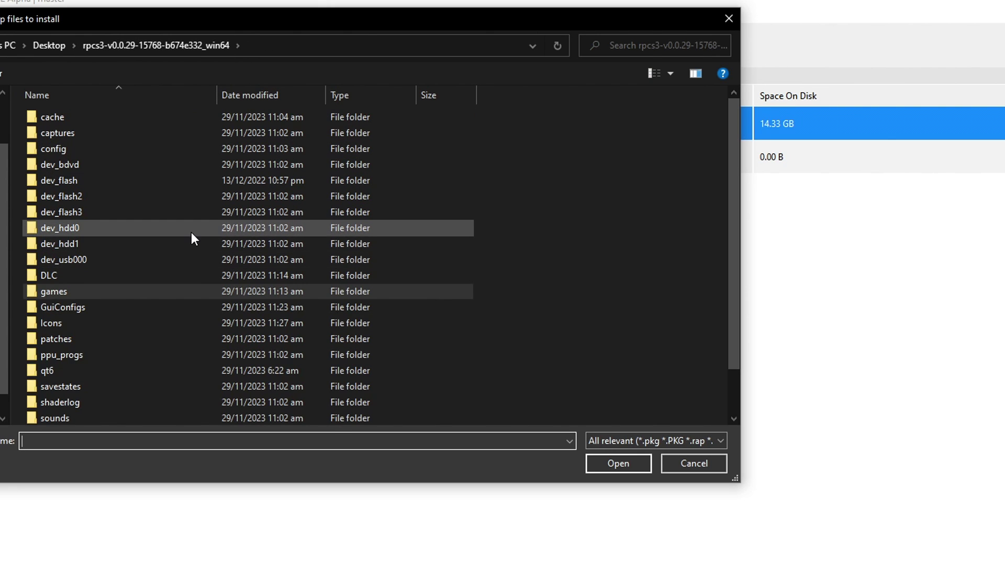
scroll(191, 233, down, 2)
scroll(137, 315, down, 1)
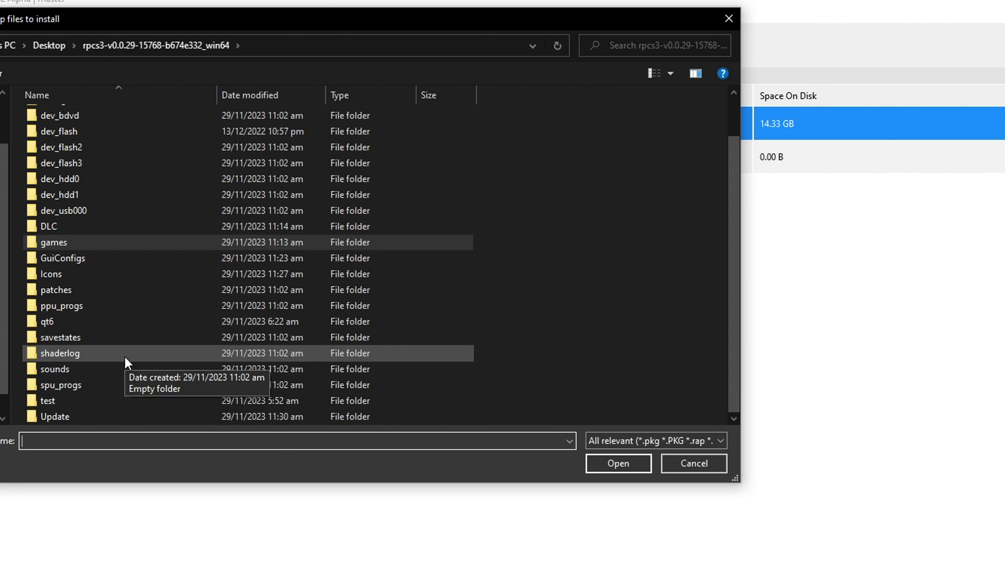
double_click(82, 416)
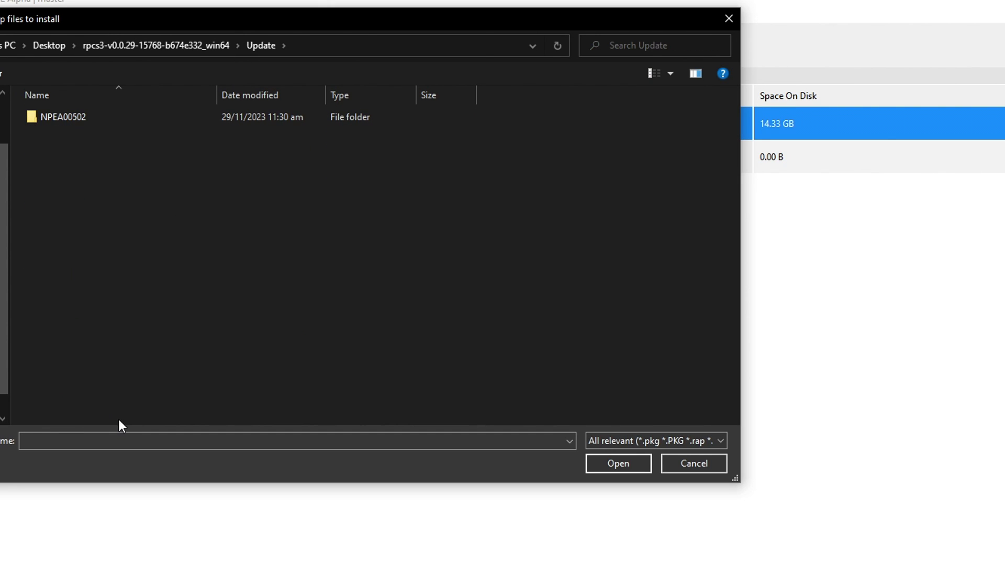
double_click(70, 119)
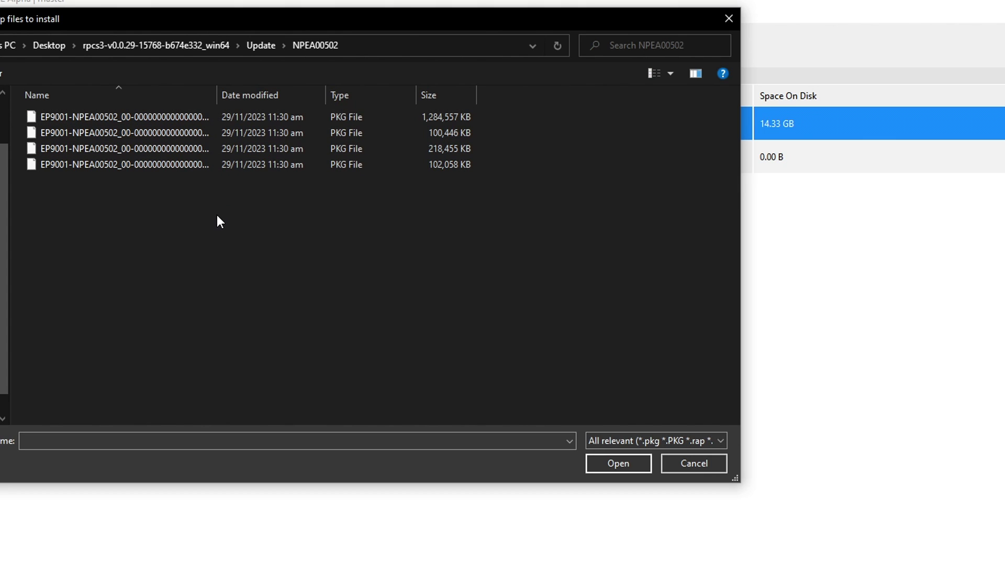
drag(220, 215, 115, 118)
key(Return)
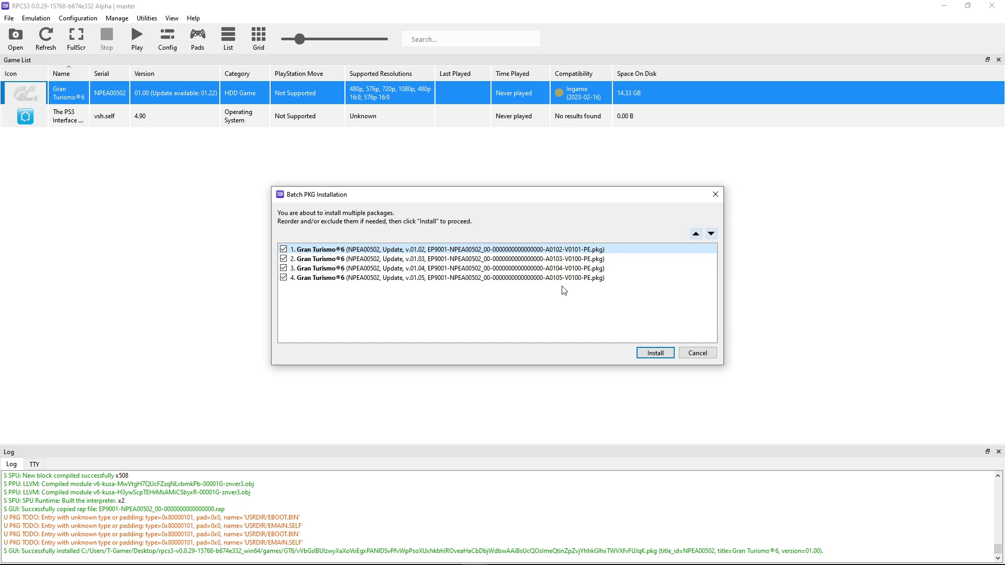
click(655, 353)
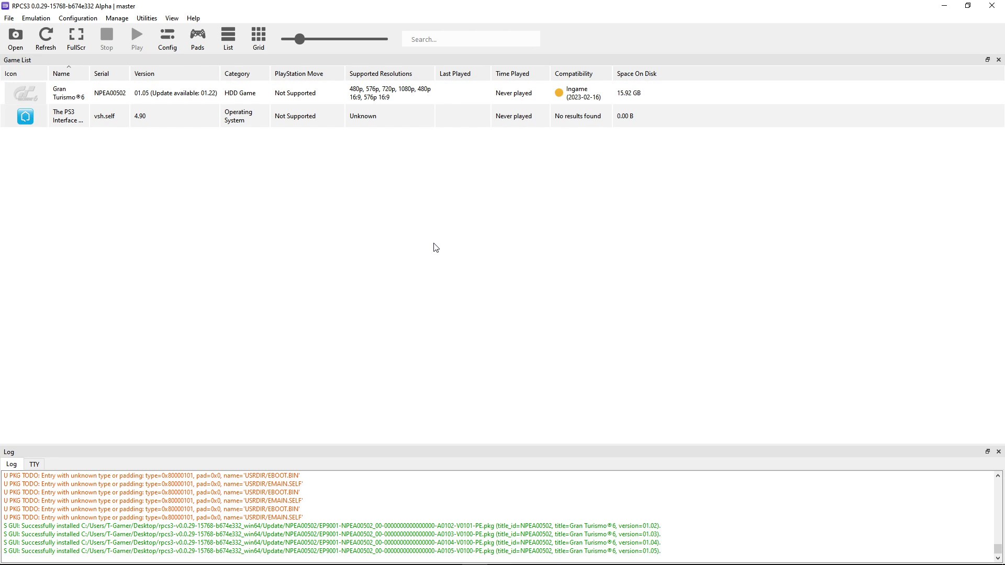
Install both the DLC package and its licence file from the rpcs3 DLC folder
click(9, 19)
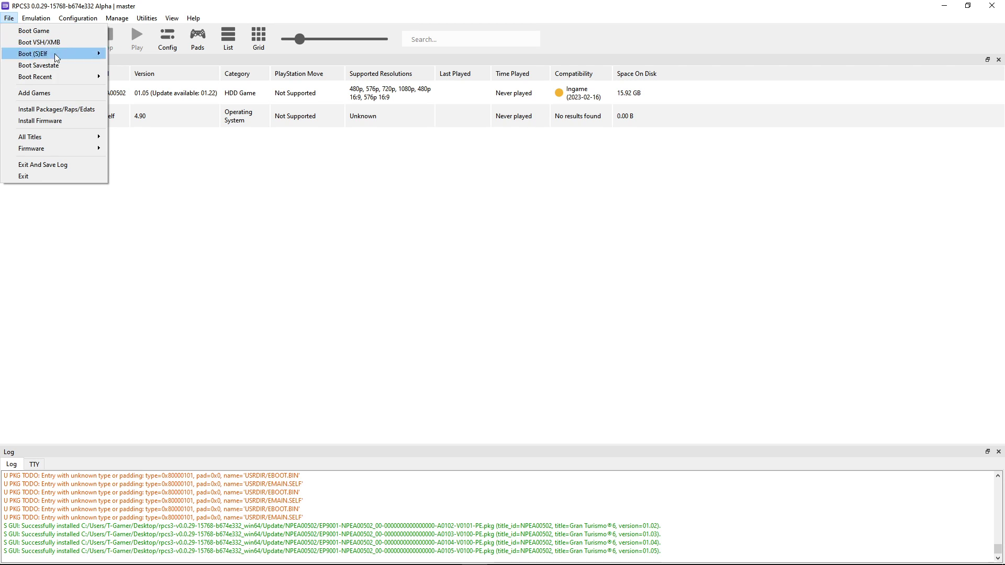
click(57, 111)
click(217, 74)
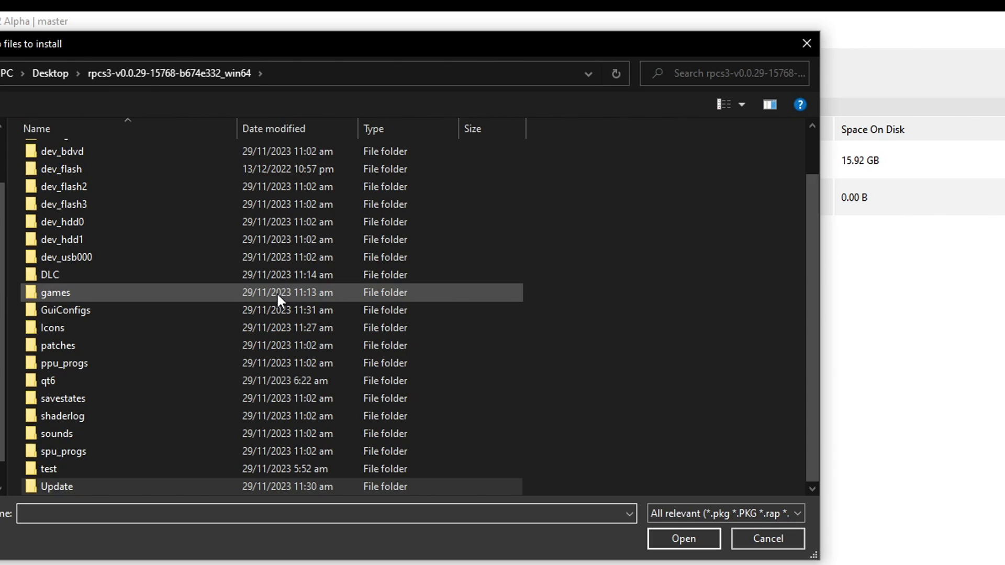
double_click(70, 276)
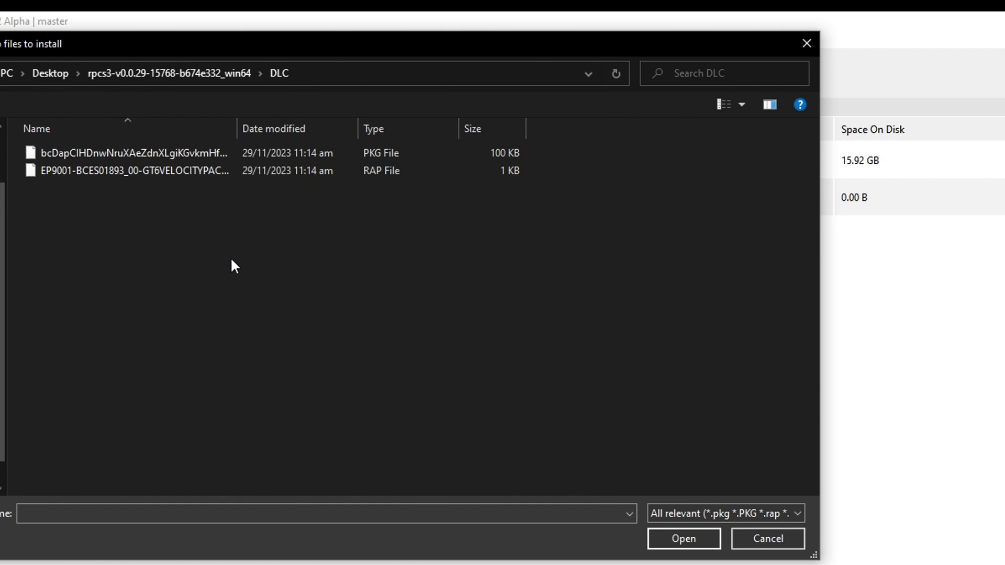
drag(230, 257, 112, 147)
click(683, 538)
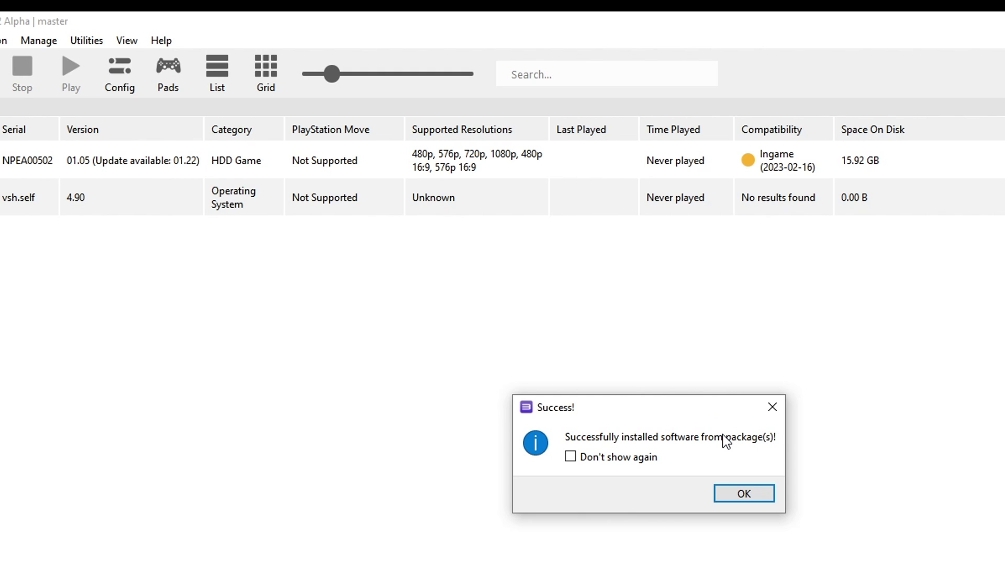
Dismiss the Success dialog, then view the Settings window and close it unchanged
click(742, 495)
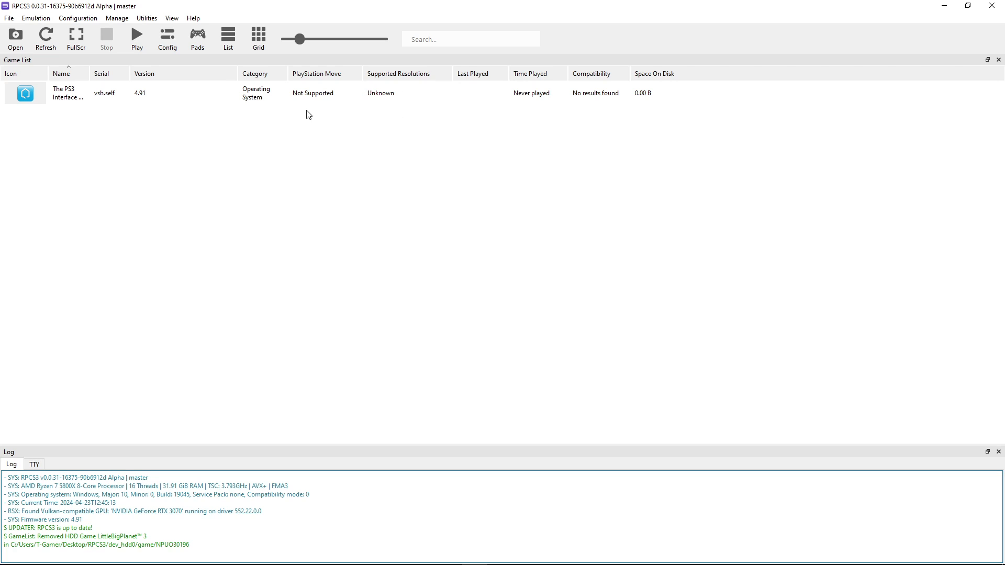
click(170, 49)
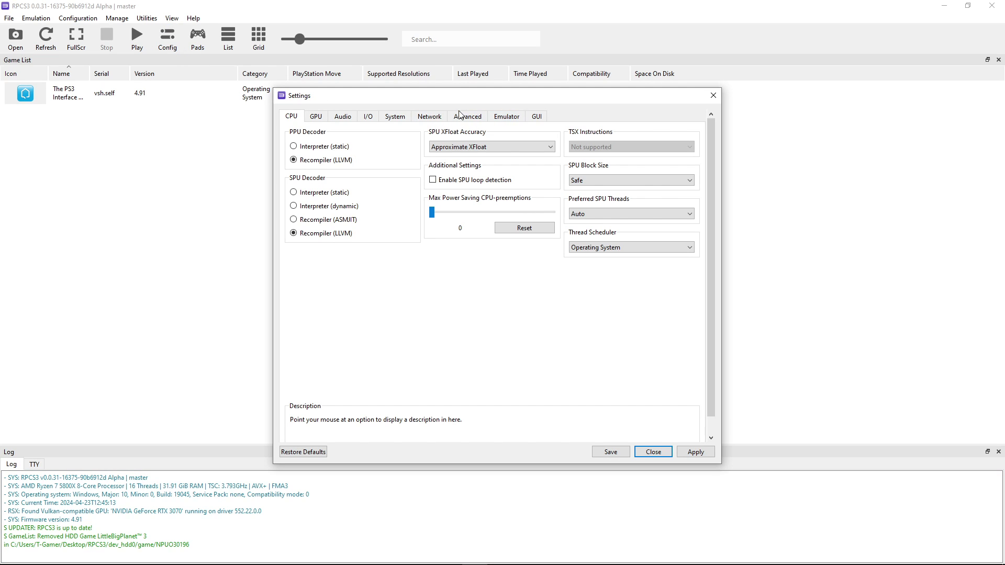
click(713, 97)
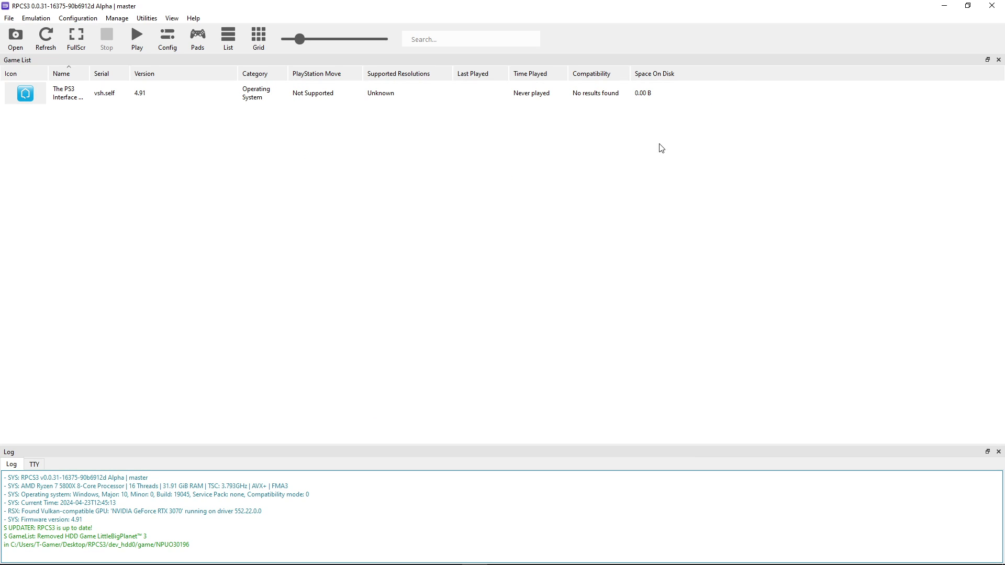
With RPCS3 closed, open CurrentSettings.ini from the install's GuiConfigs folder
click(990, 10)
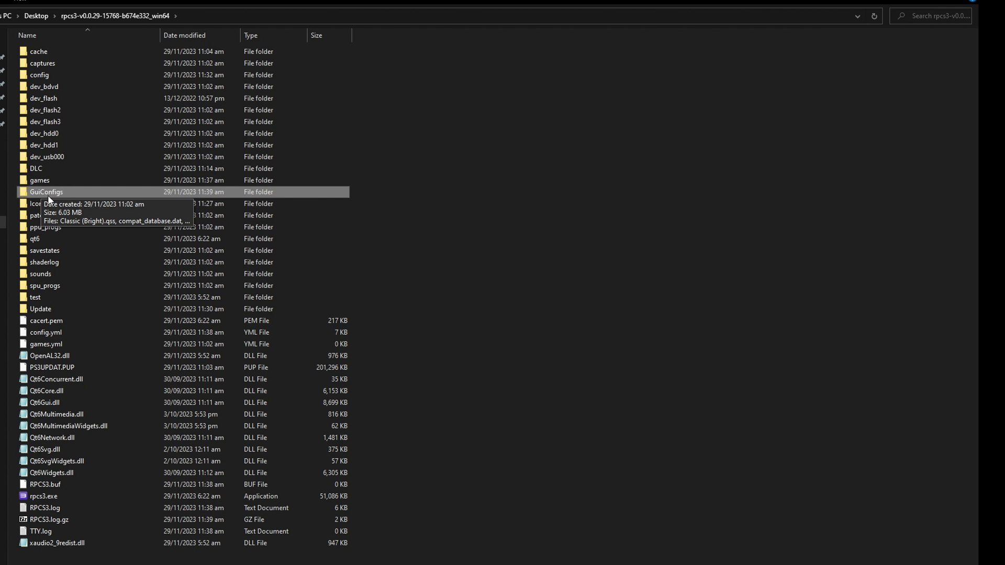
click(47, 193)
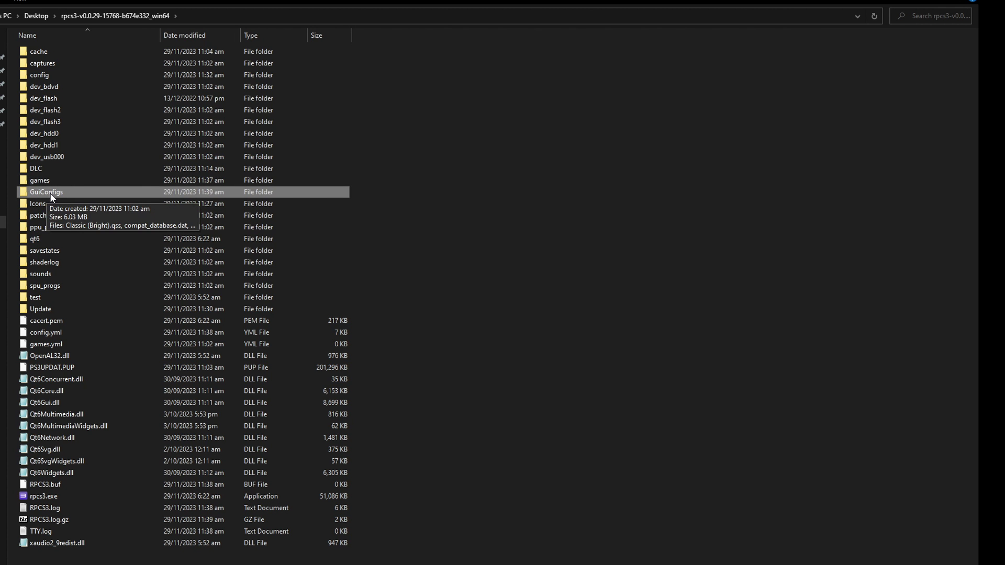
double_click(50, 193)
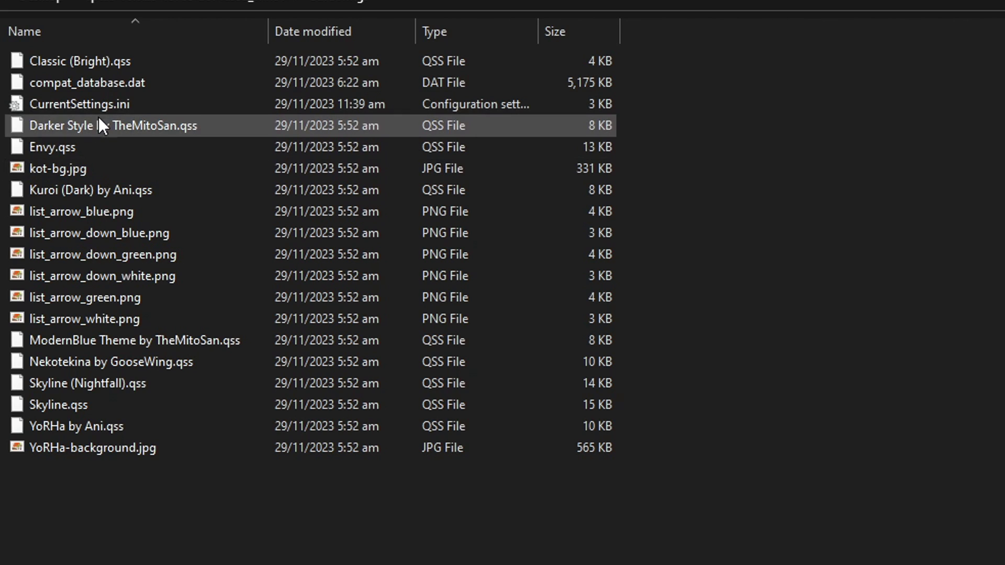
double_click(73, 104)
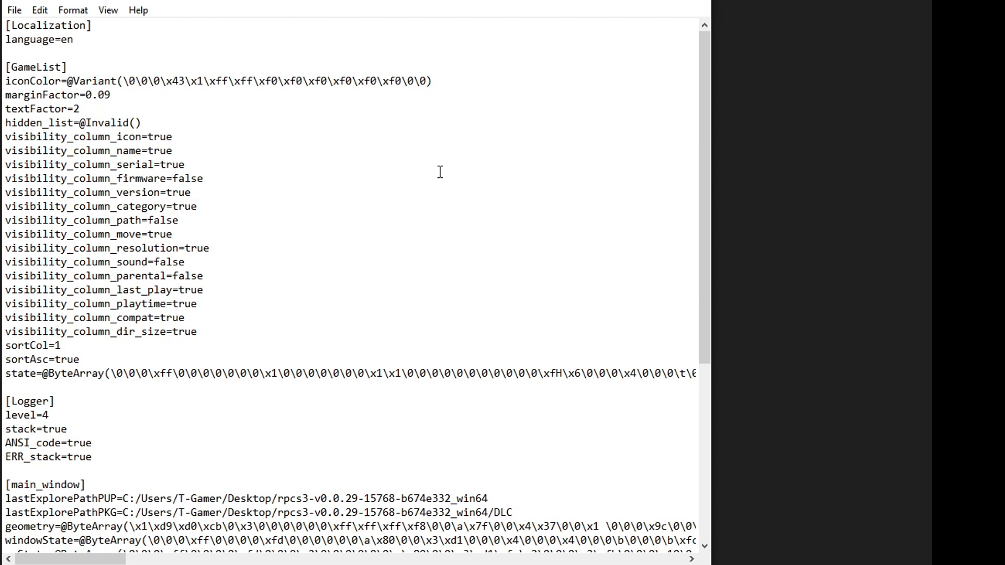
drag(706, 56, 715, 185)
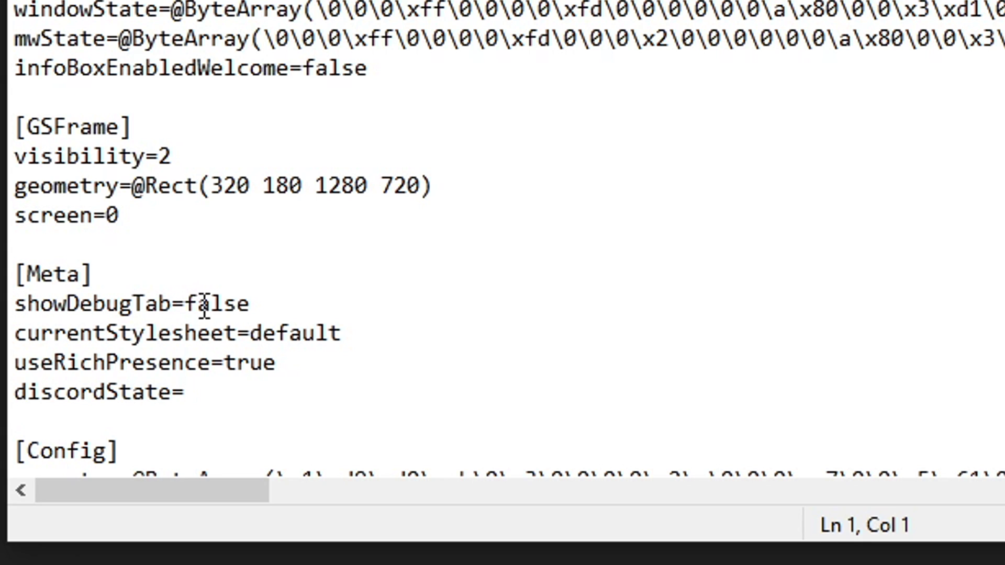
Change showDebugTab from false to true in CurrentSettings.ini, save it and close Notepad
click(249, 304)
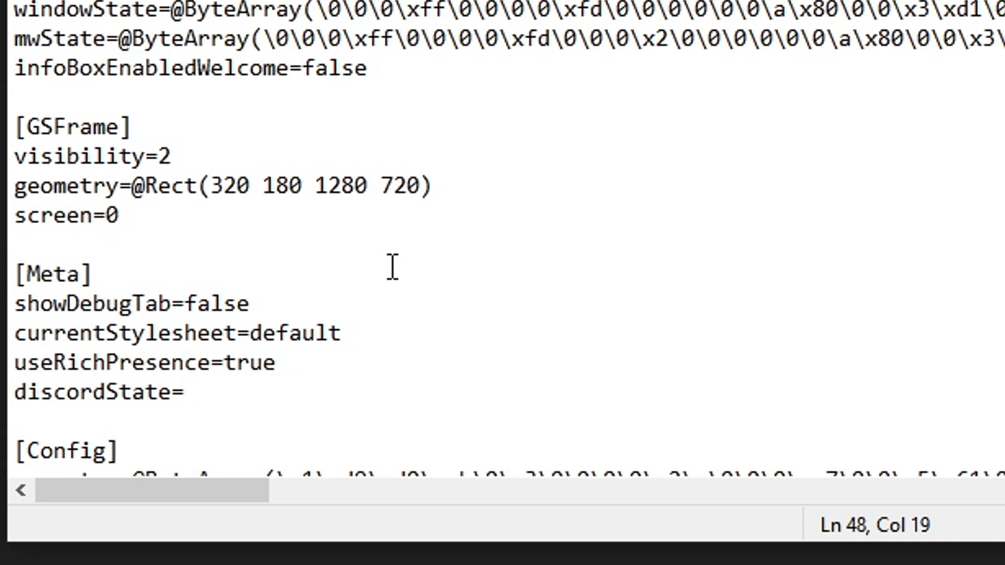
key(BackSpace)
key(BackSpace)
key(BackSpace)
key(BackSpace)
key(BackSpace)
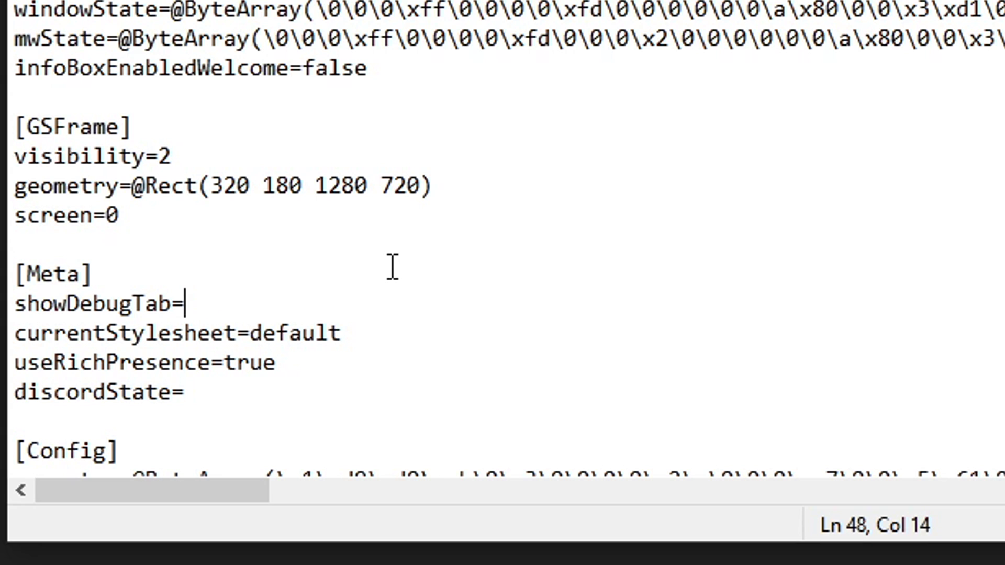
text(true)
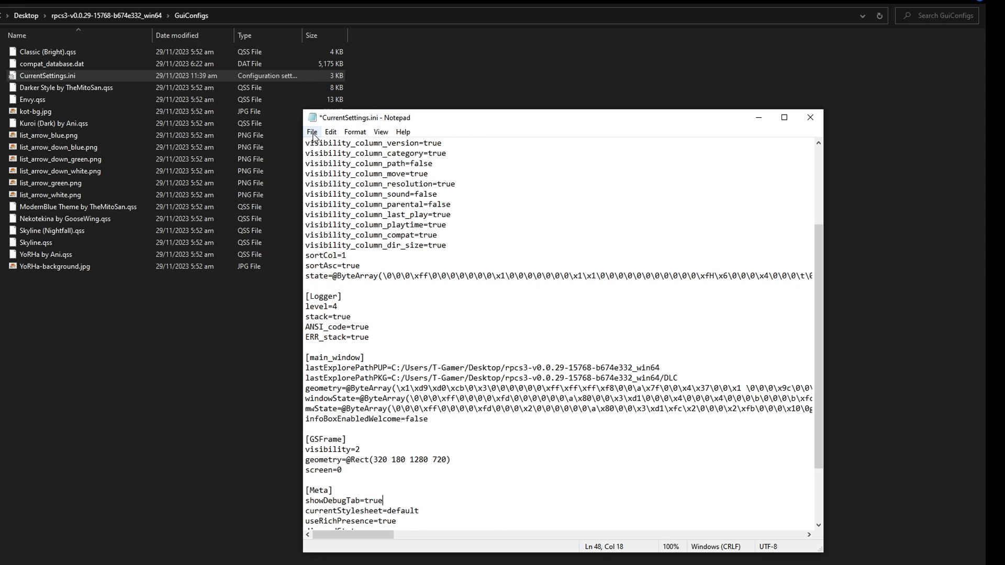
click(312, 132)
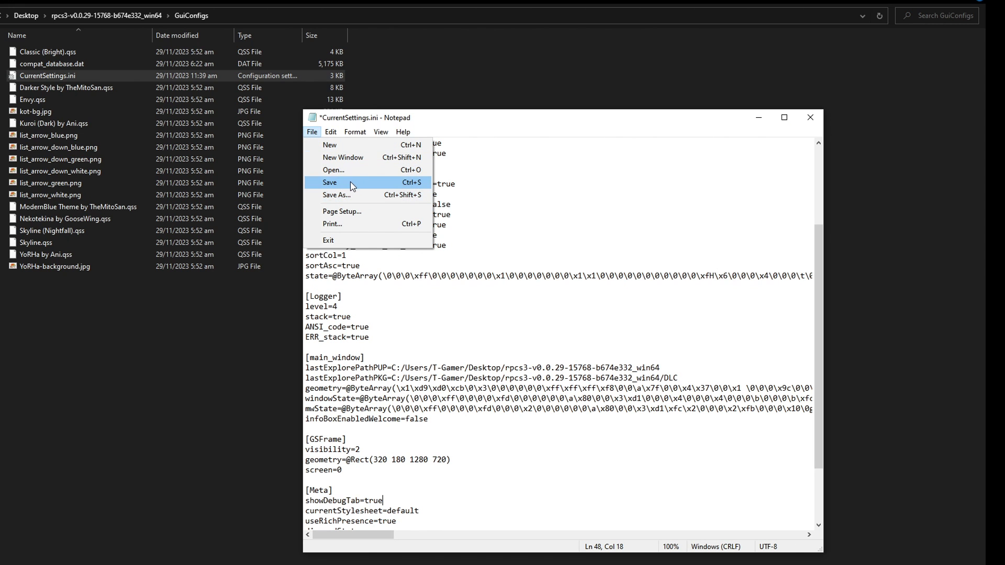
click(351, 182)
click(810, 118)
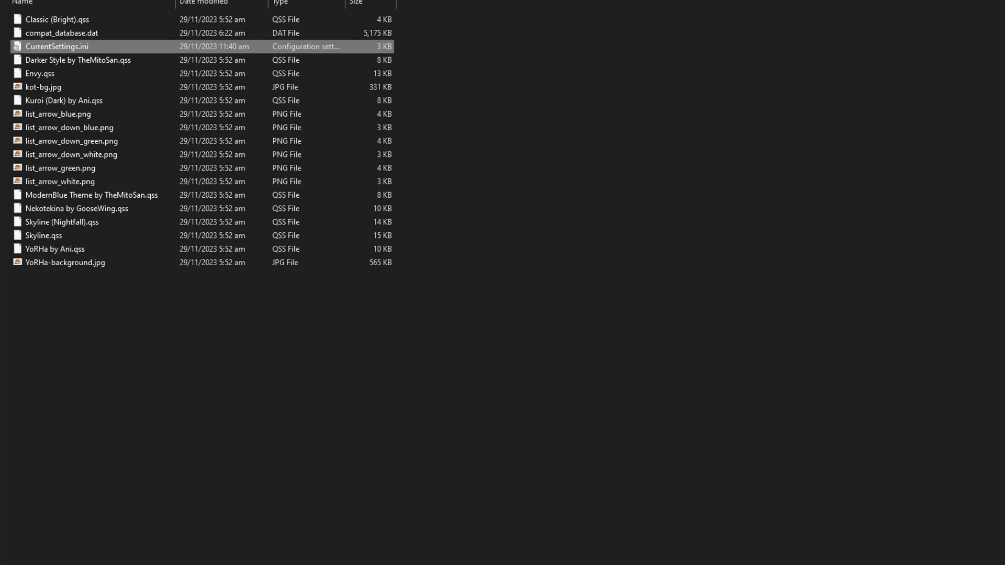
key(alt+Up)
Relaunch rpcs3.exe and open Change Custom Configuration for Gran Turismo 6
double_click(41, 532)
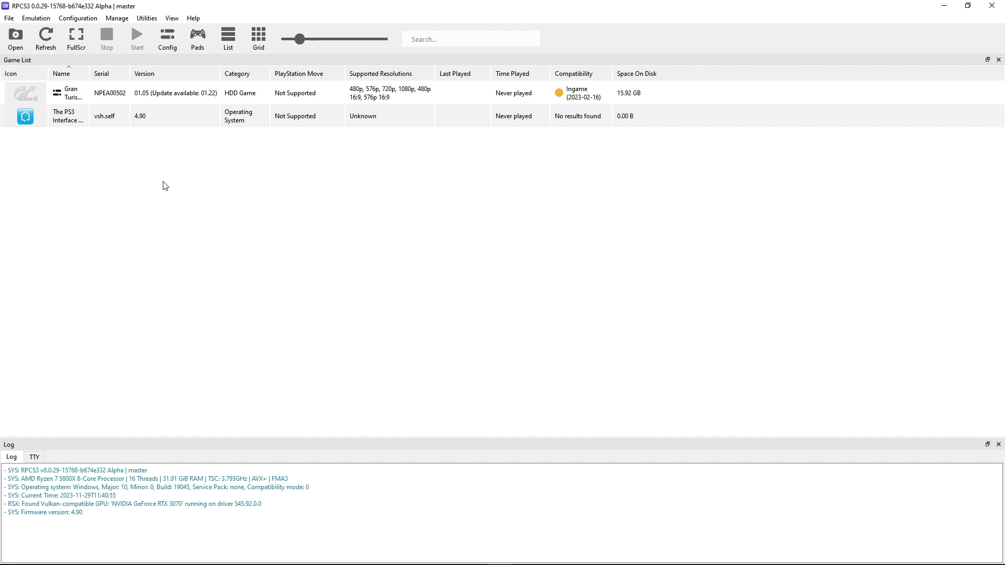
click(70, 96)
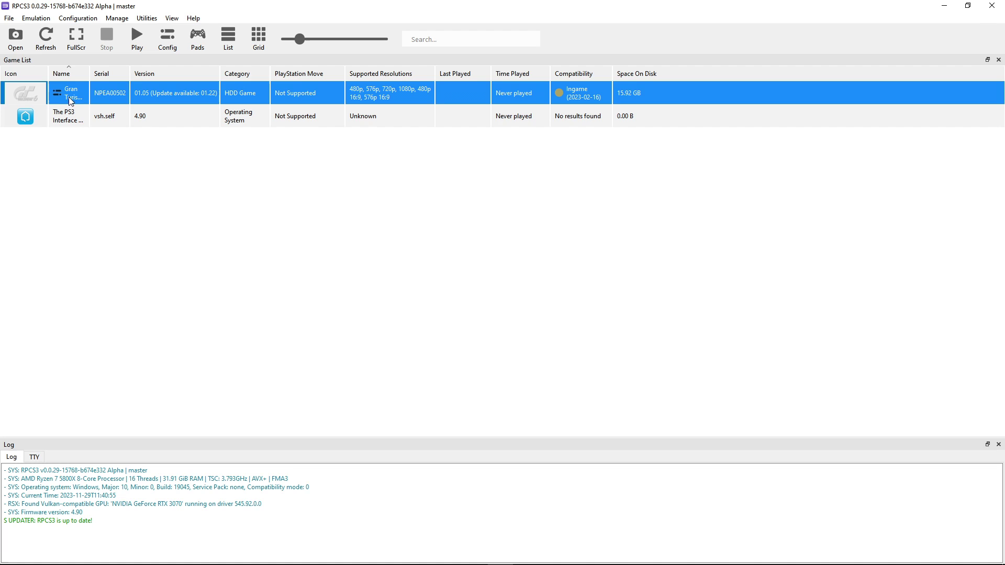
right_click(72, 92)
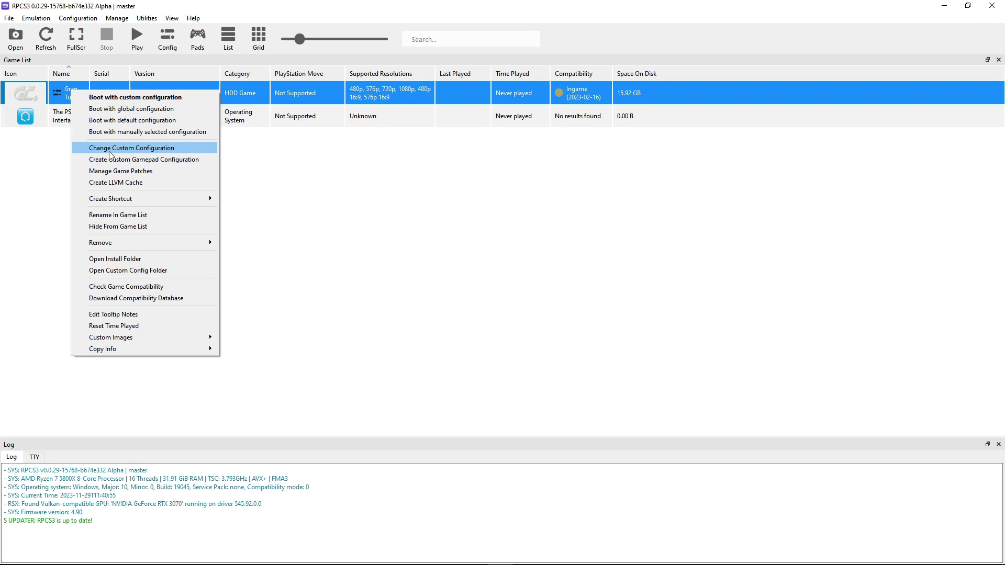
click(107, 151)
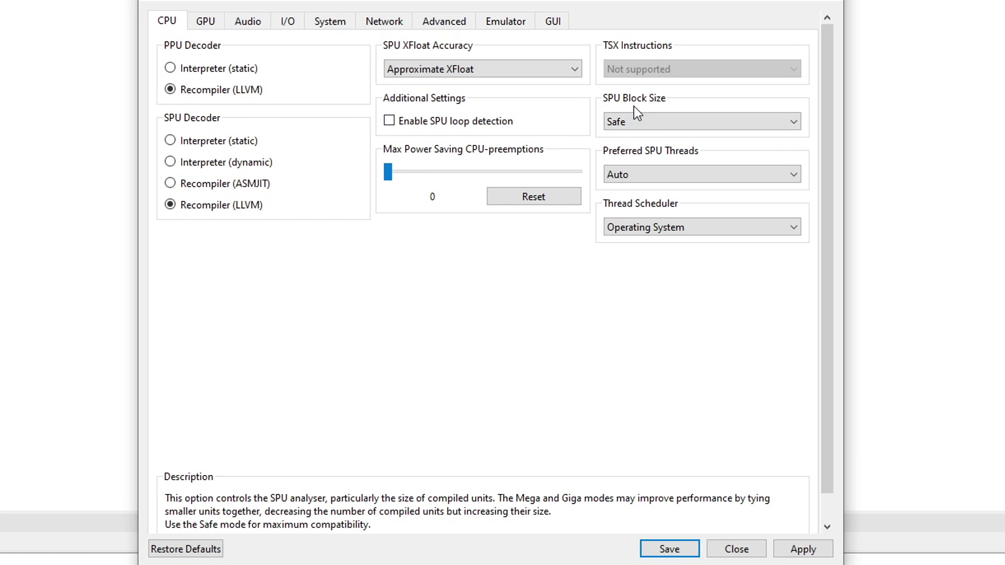
Choose Mega from the SPU Block Size dropdown on the CPU tab
click(629, 121)
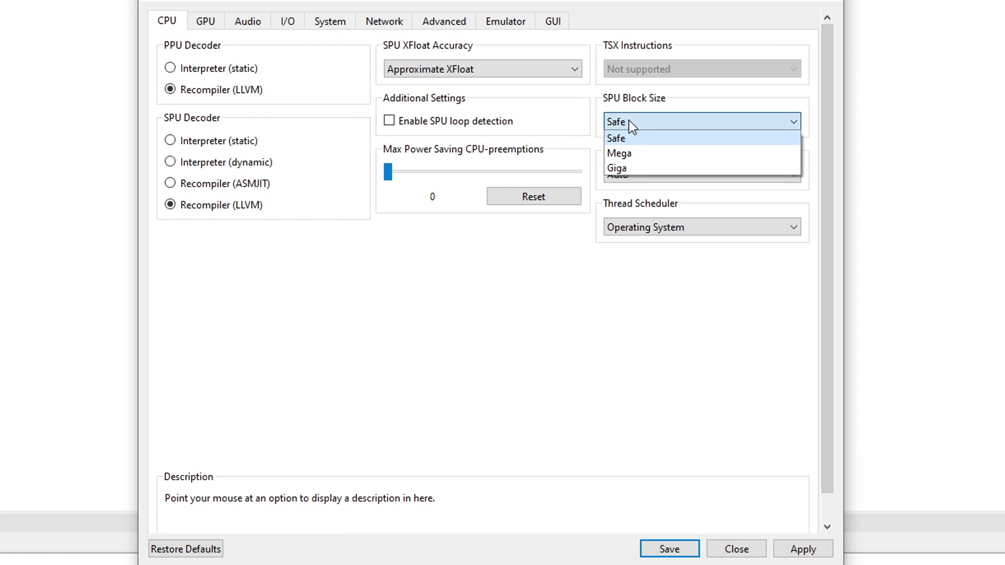
click(628, 154)
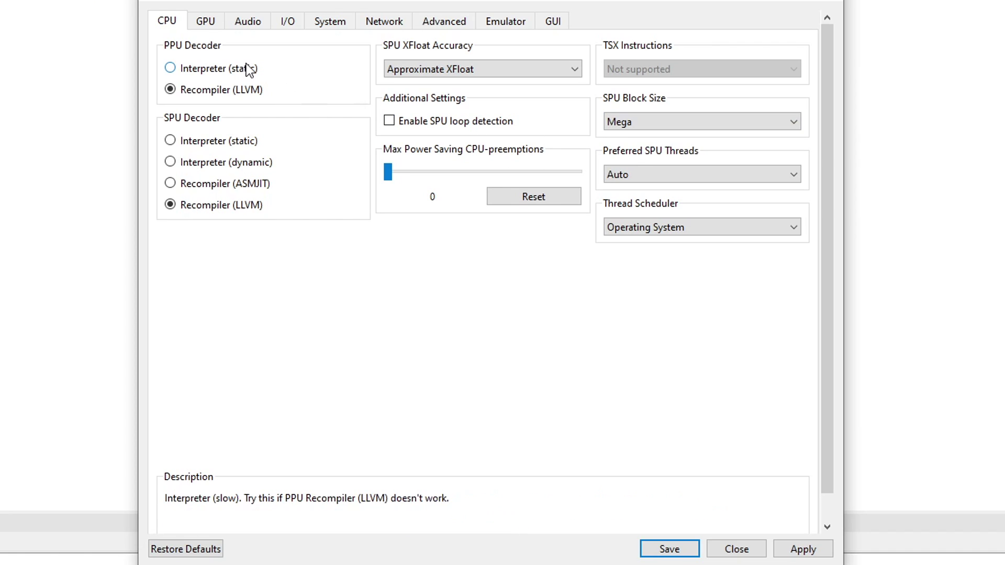
Keep the GPU settings at Auto anti-aliasing, Vulkan renderer and 1280x720 (Recommended) default resolution
click(207, 23)
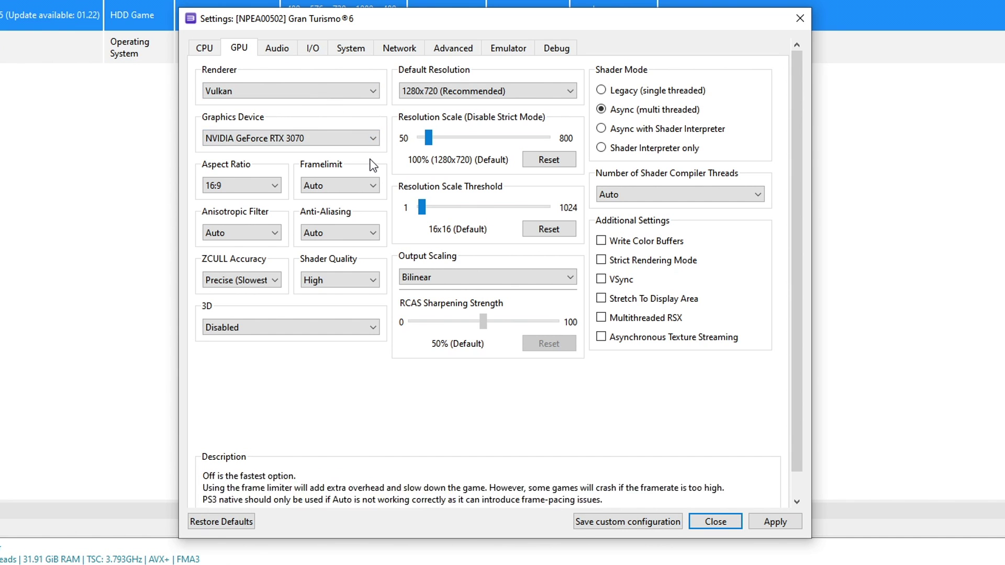
click(339, 233)
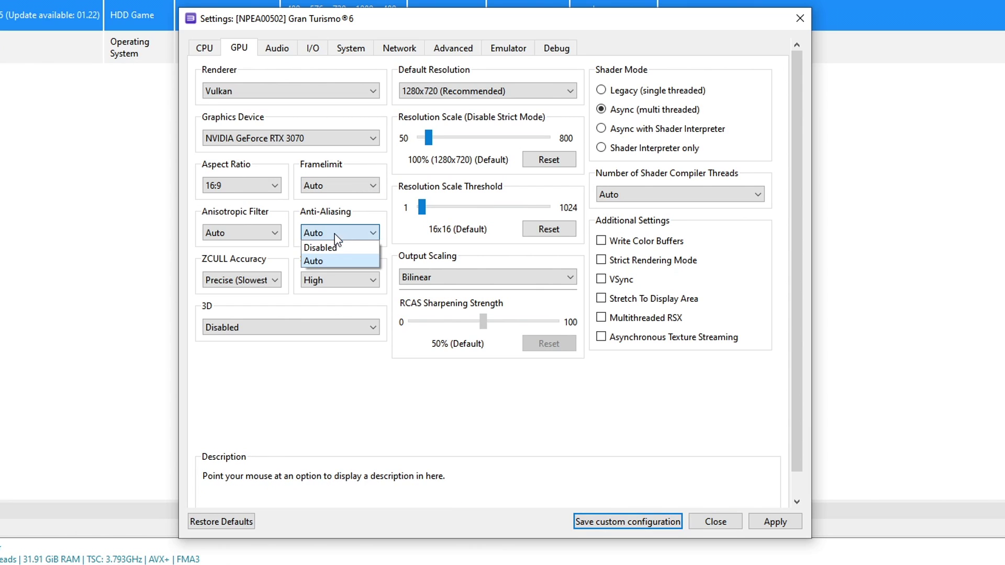
click(327, 263)
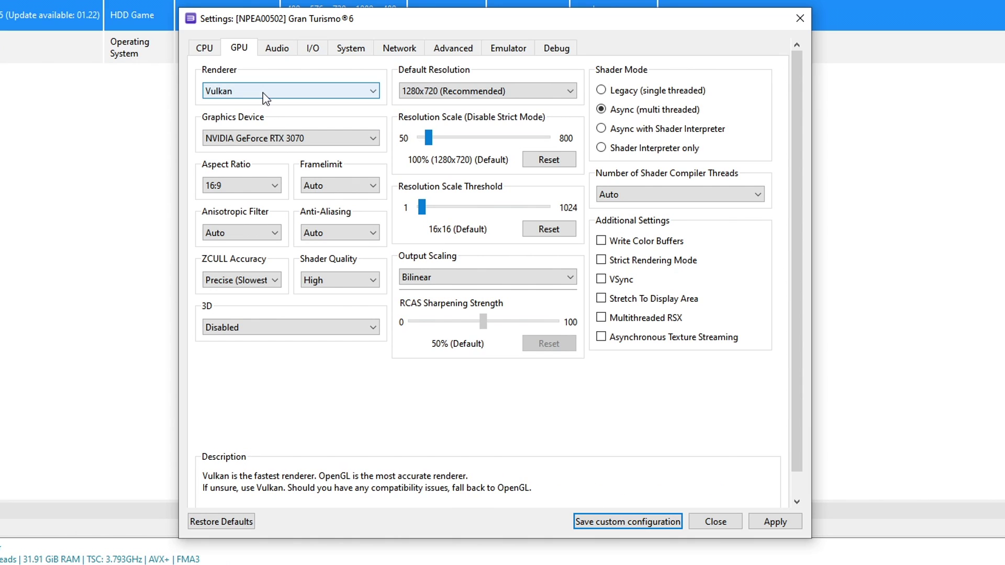
click(242, 94)
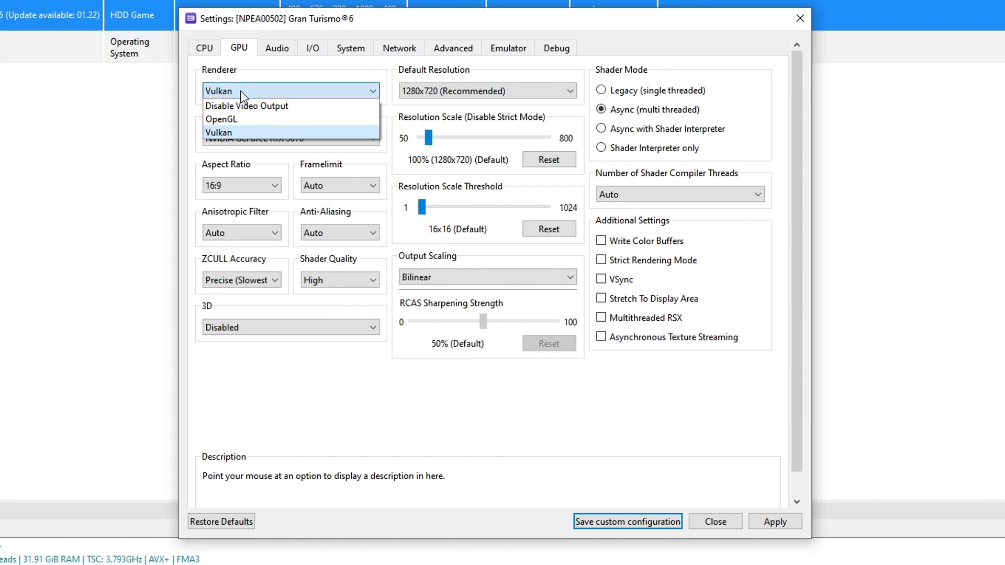
click(240, 135)
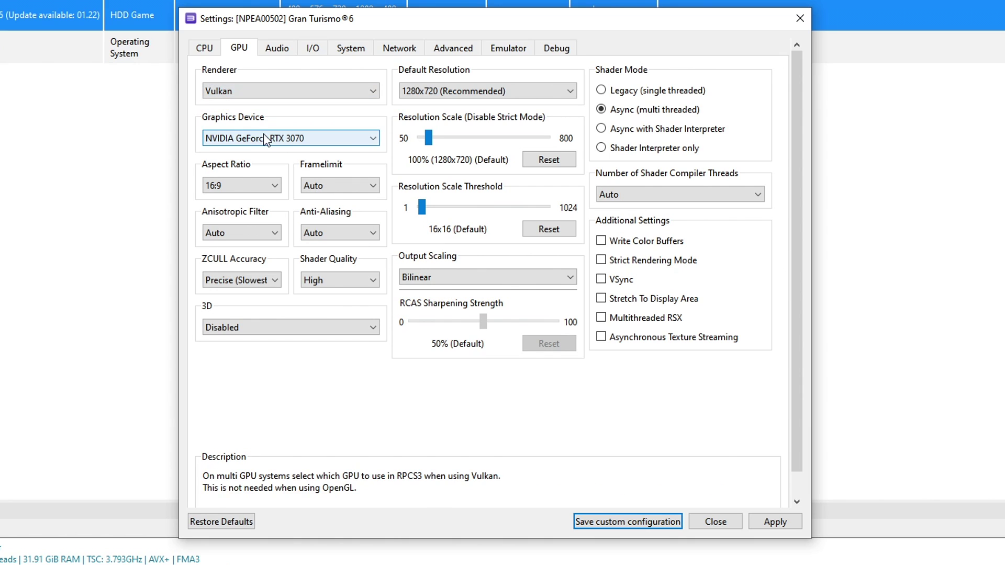
click(457, 88)
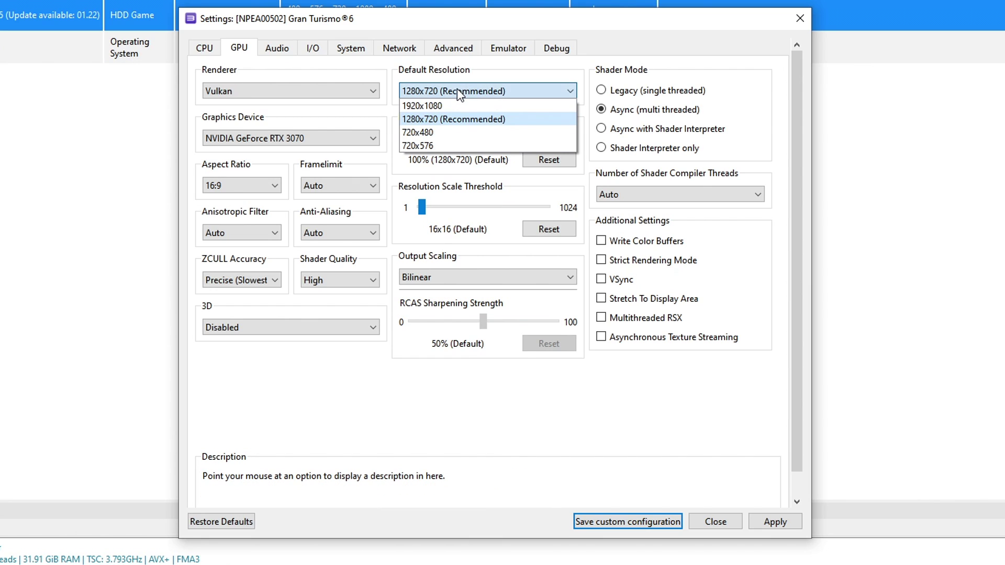
click(454, 121)
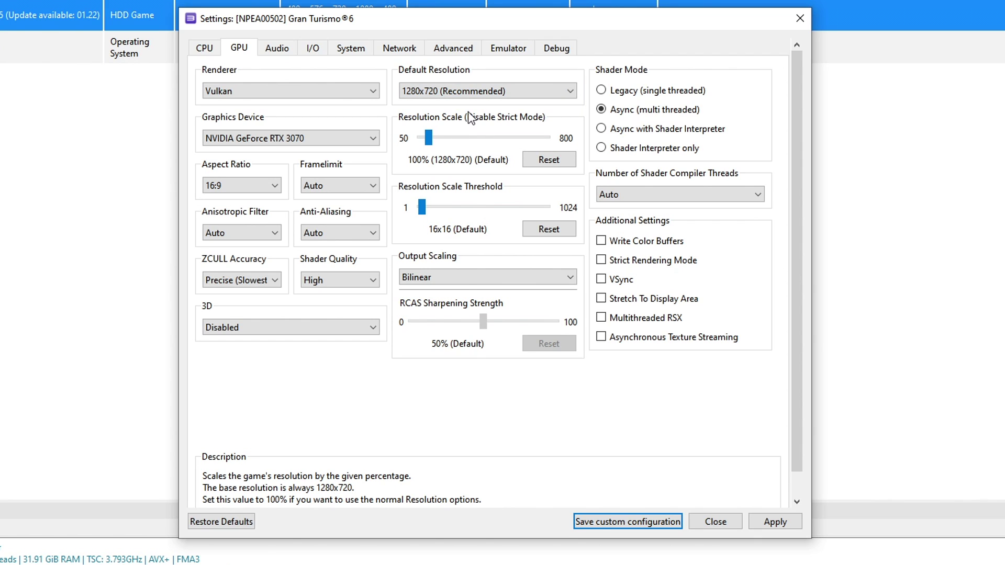
click(452, 49)
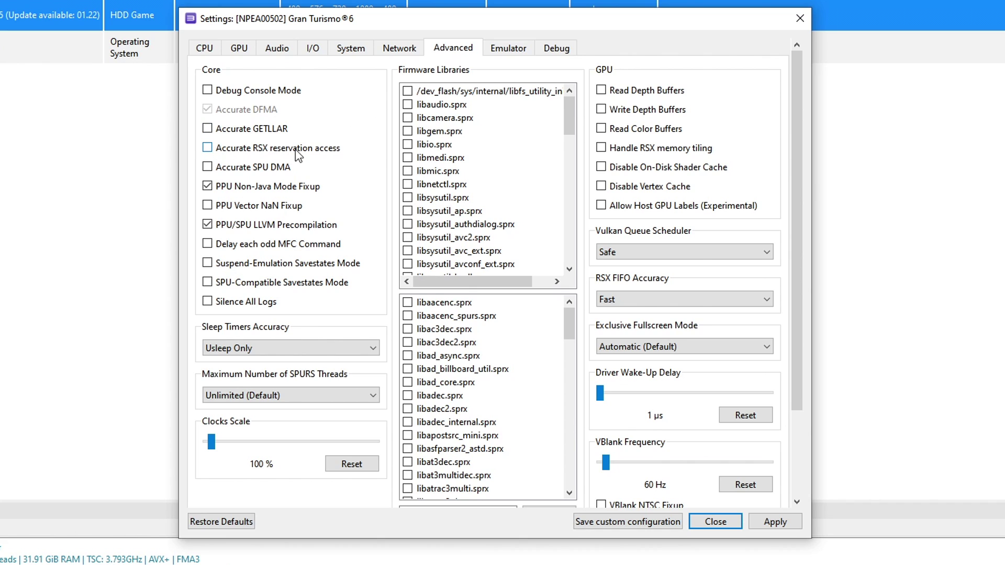
Turn on Accurate RSX reservation access and set RSX FIFO Accuracy to Atomic
click(236, 153)
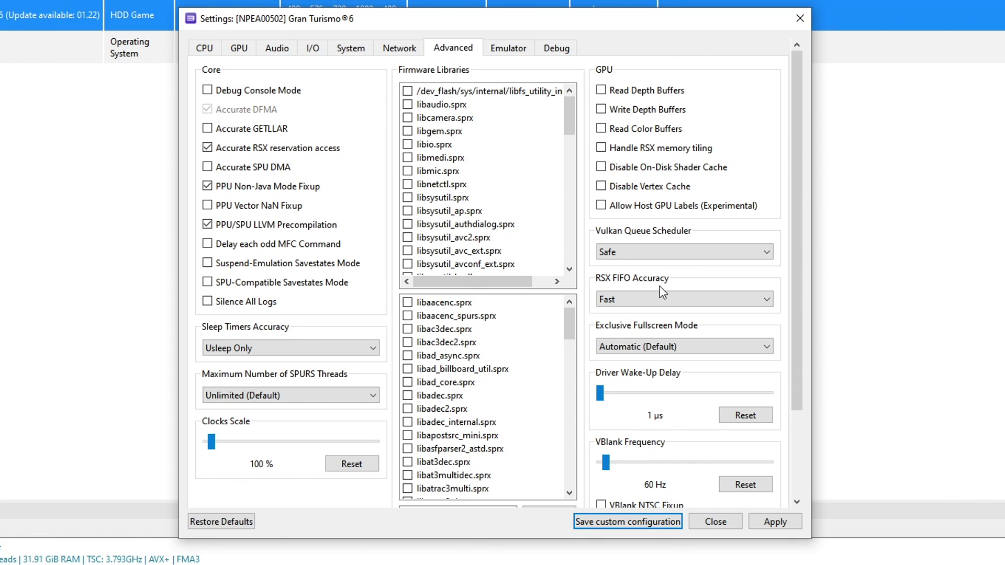
click(625, 304)
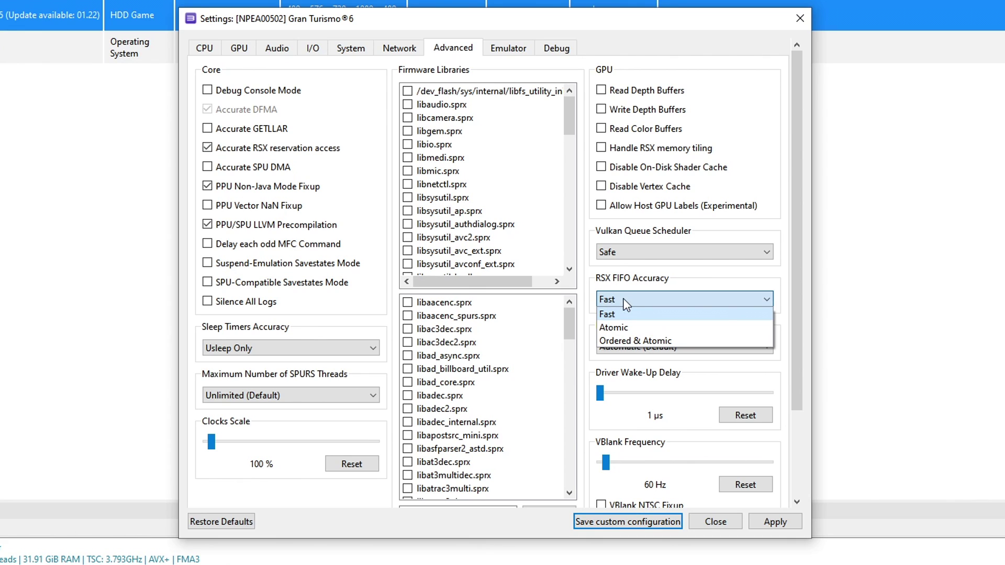
click(631, 325)
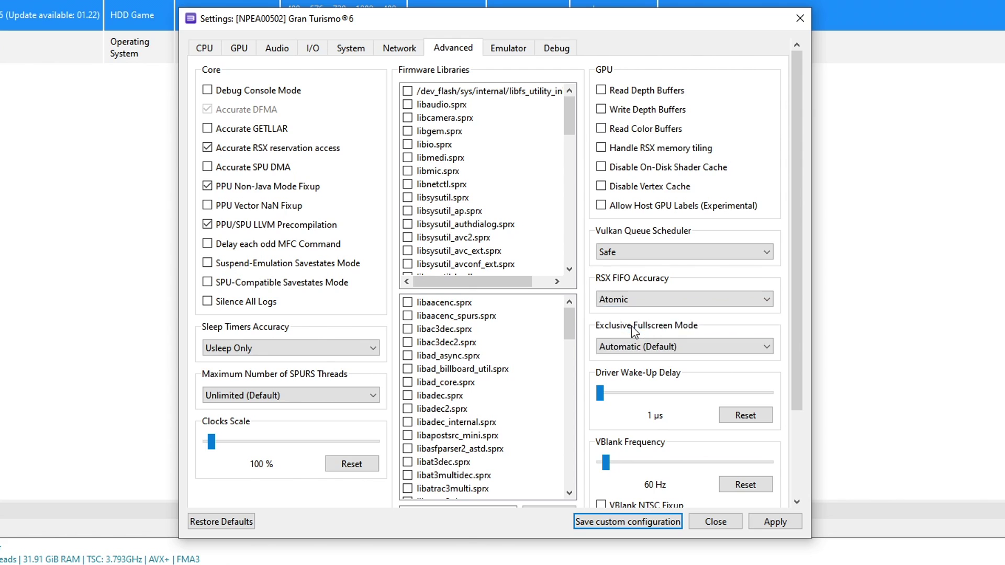
click(556, 48)
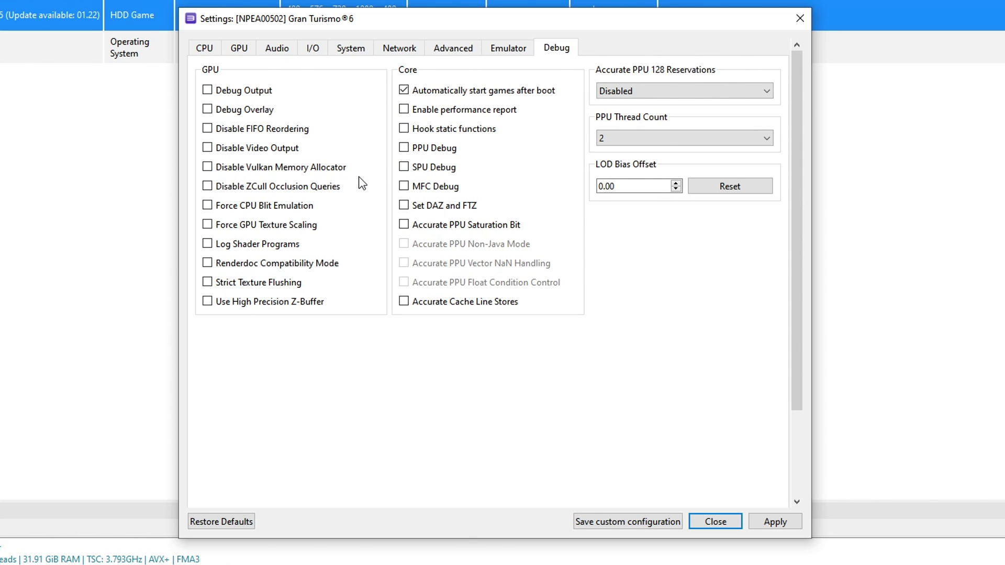
Enable Disable ZCull Occlusion Queries and Force CPU Blit Emulation, then apply and save the custom configuration
click(257, 189)
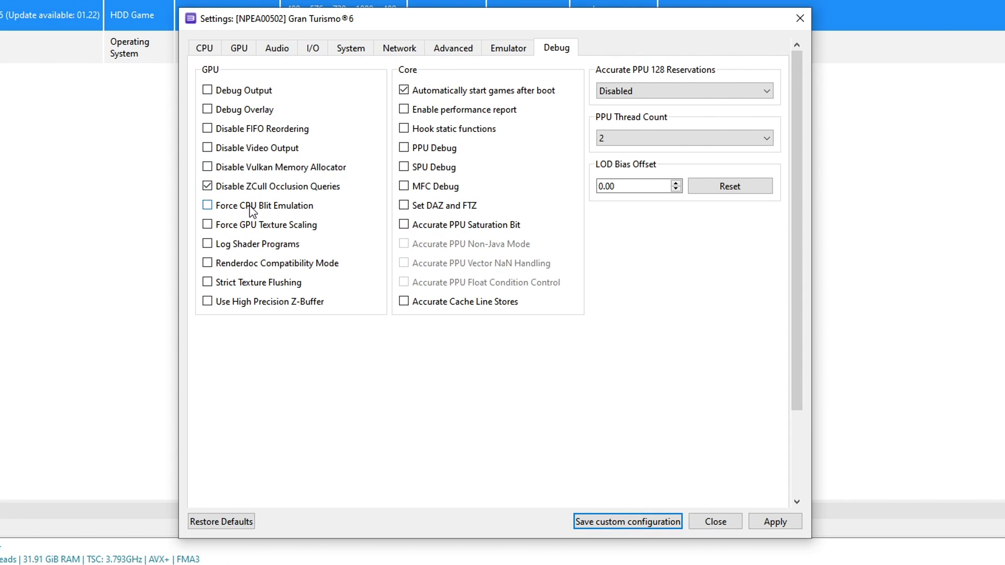
click(253, 207)
click(775, 521)
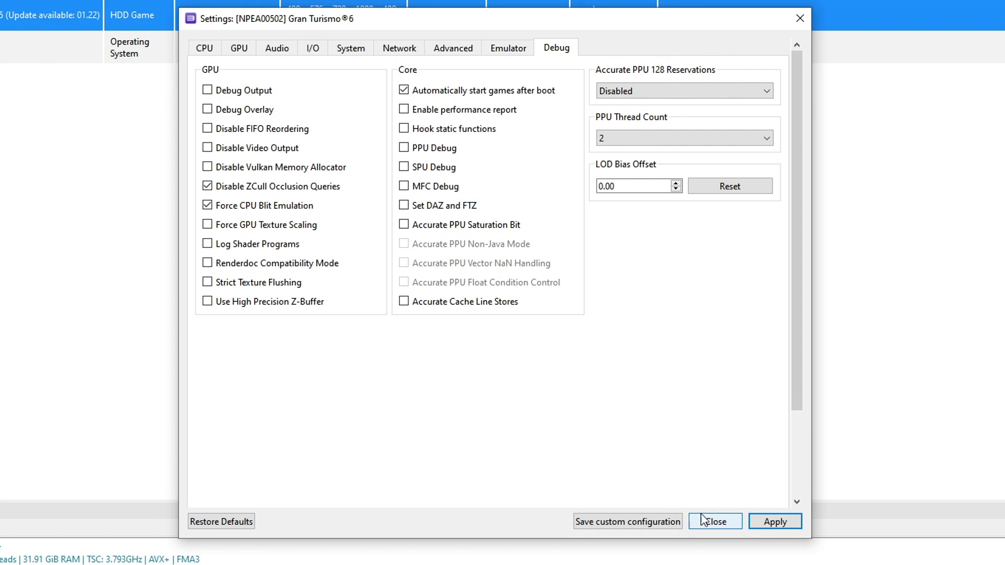
click(620, 522)
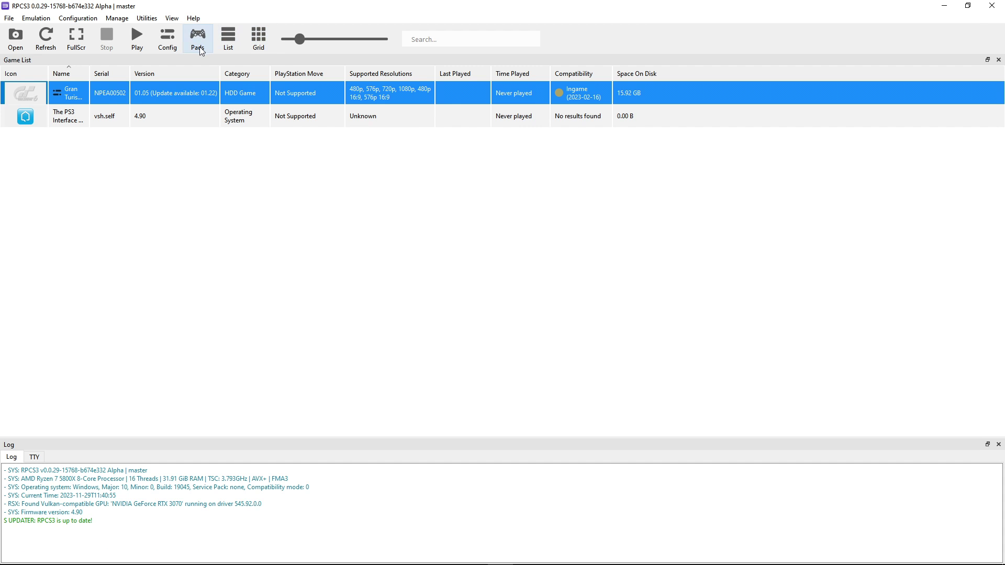
Switch the Player 1 input handler from Keyboard to XInput and save the pad settings
click(199, 39)
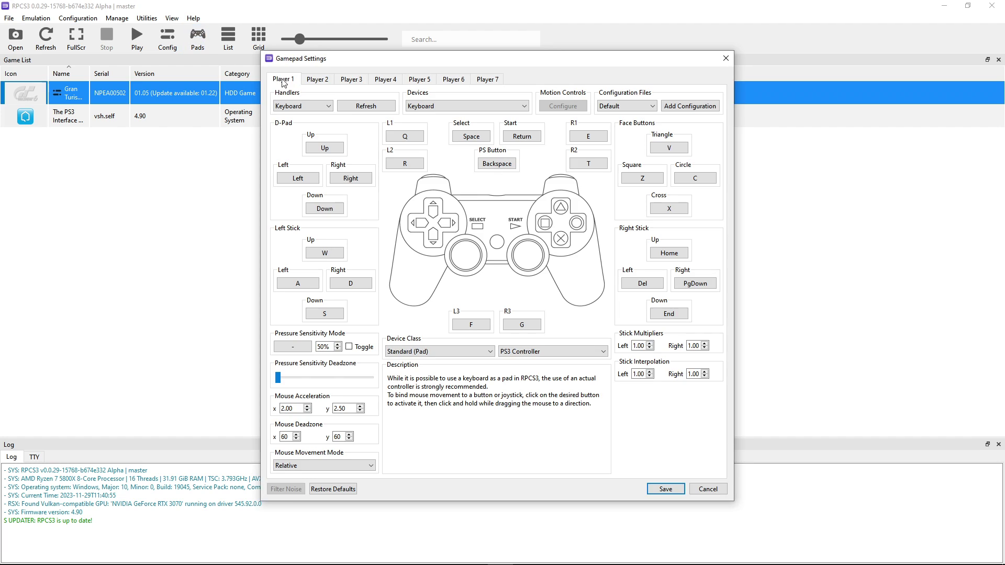
click(303, 106)
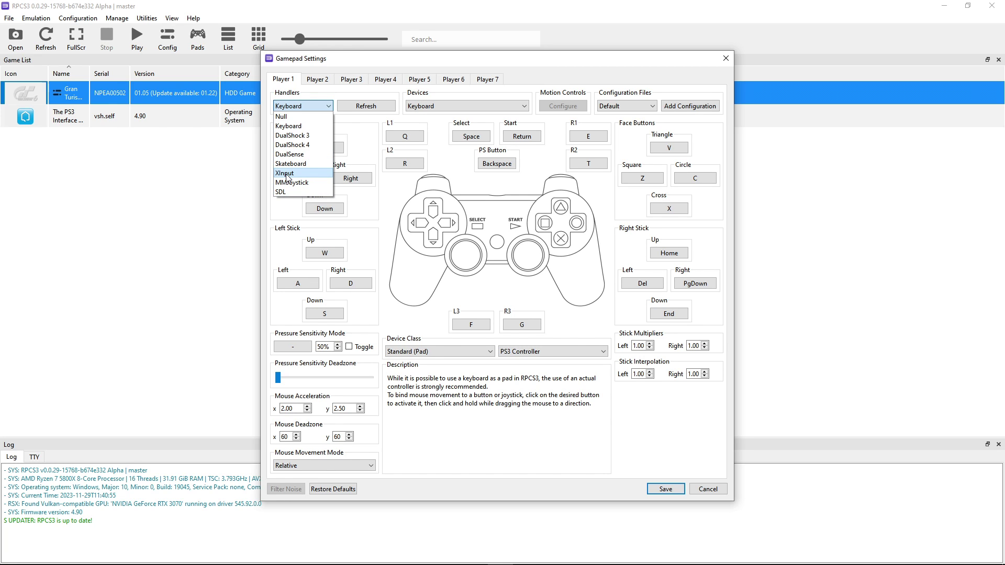
click(287, 173)
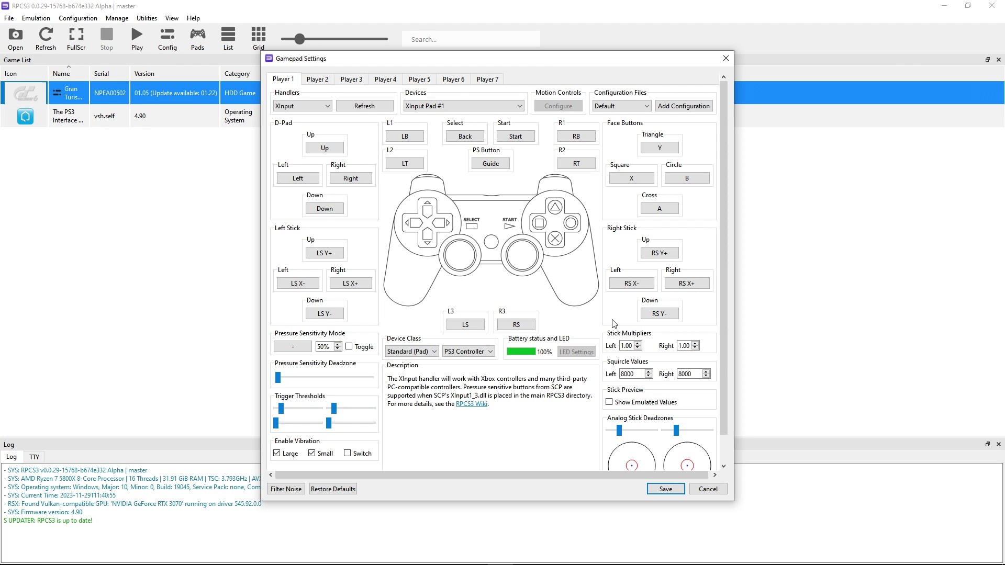
click(665, 490)
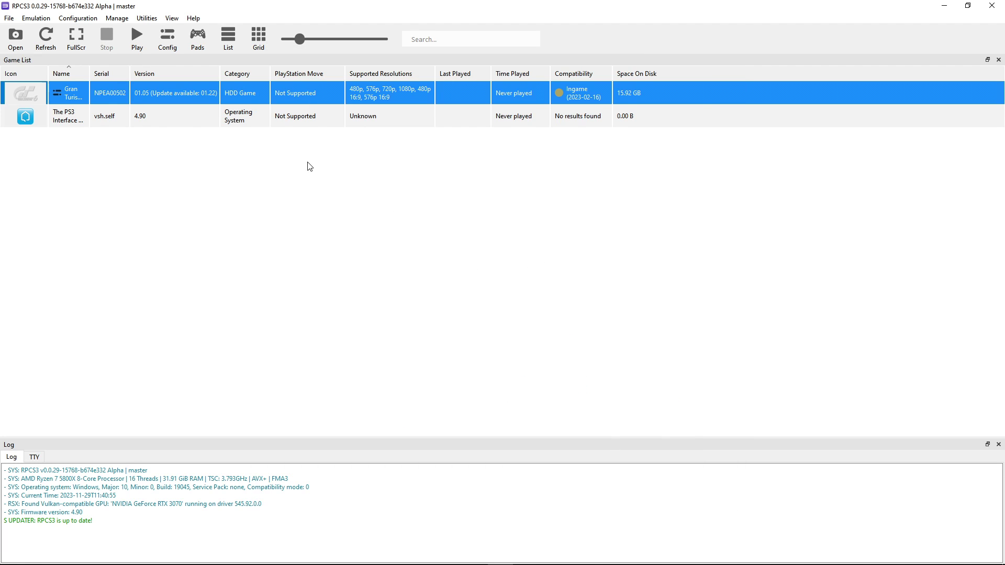
Launch Gran Turismo 6 from the game list and dismiss the in-race tutorial tip
double_click(75, 91)
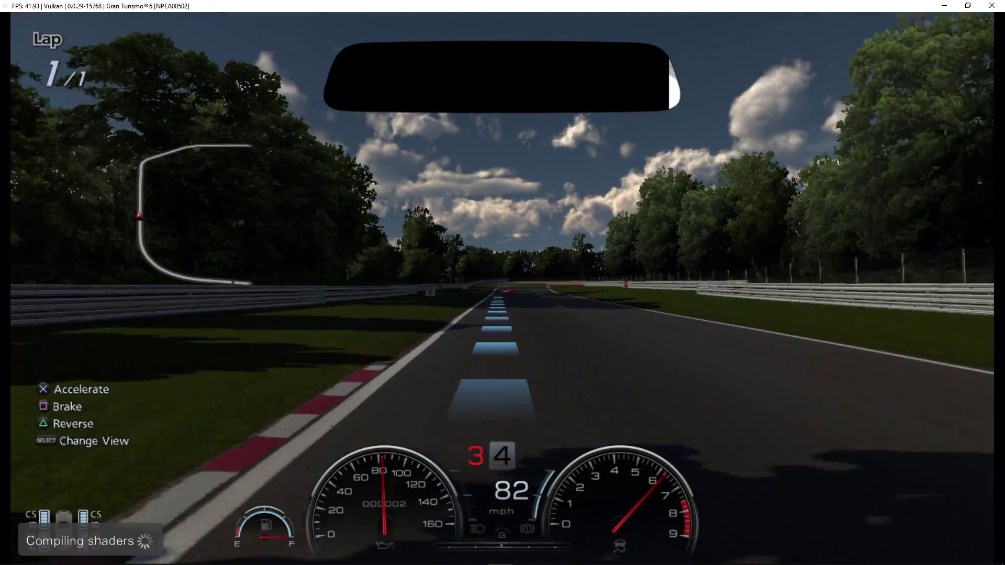
key(Return)
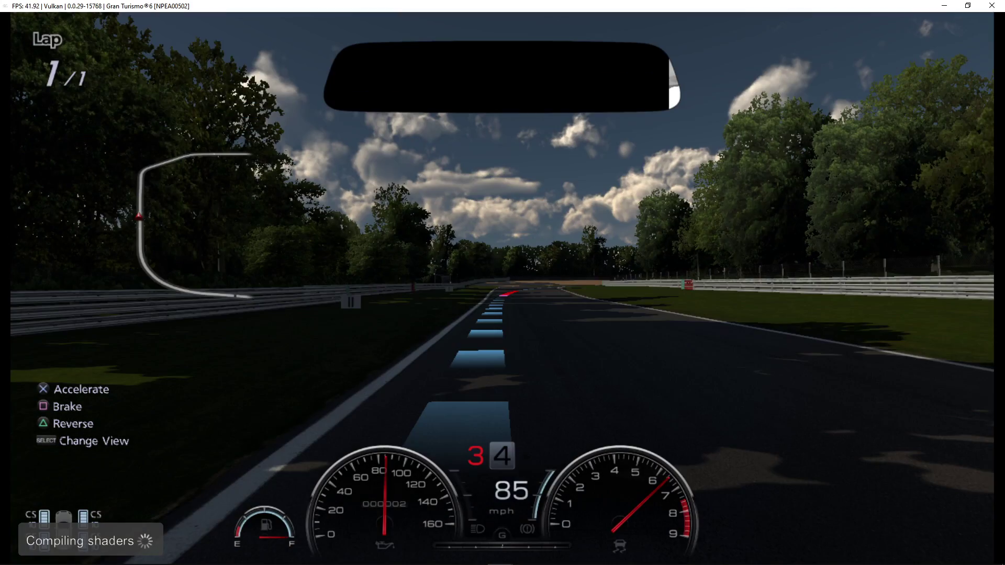